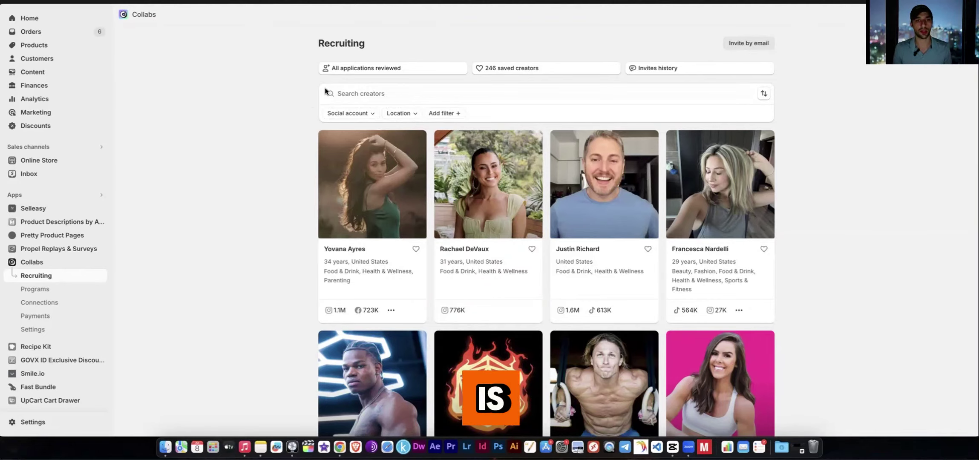
- Filter the Social account list to TikTok only, after trying Instagram and YouTube
{"action": "left_click", "coordinate": [357, 114]}
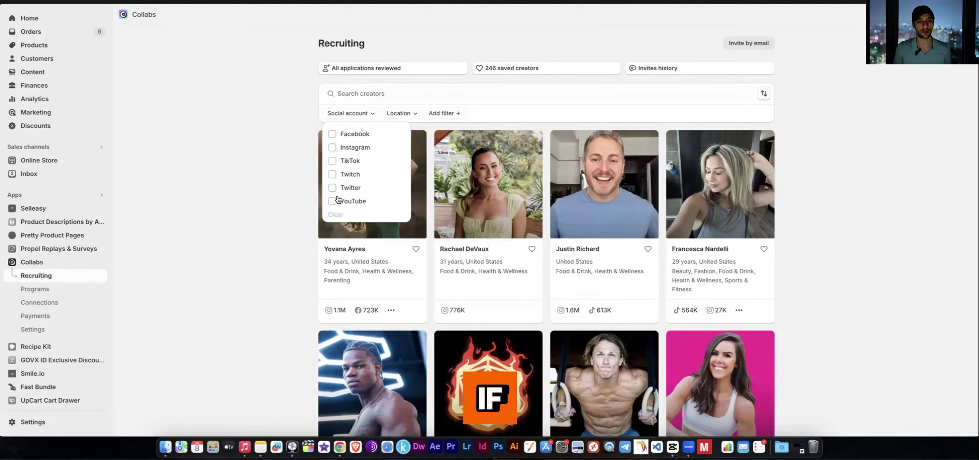
{"action": "left_click", "coordinate": [332, 147]}
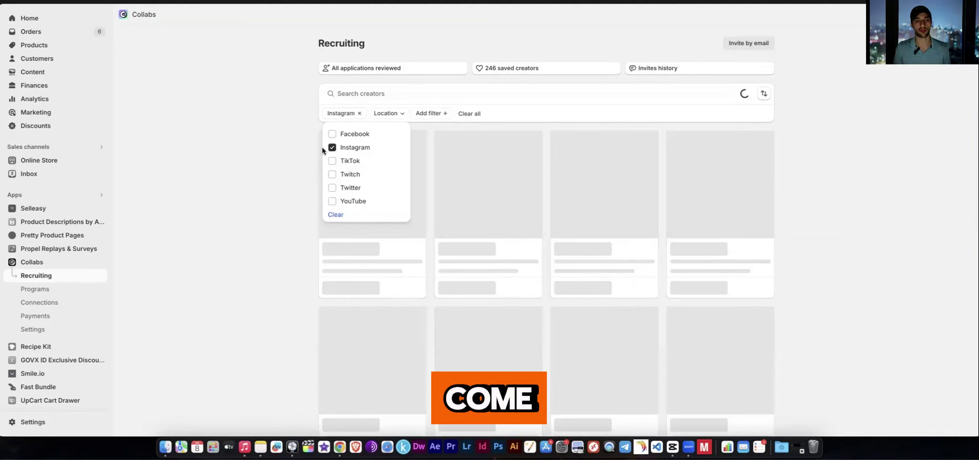
{"action": "left_click", "coordinate": [333, 201]}
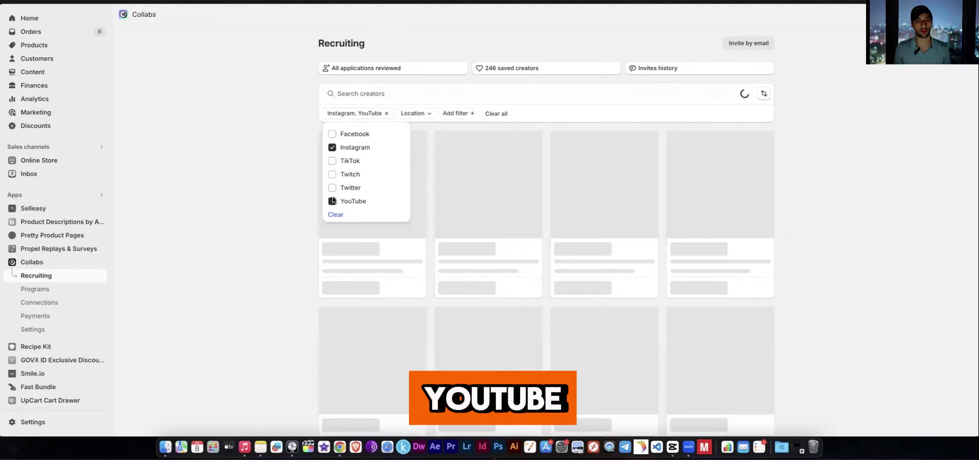
{"action": "left_click", "coordinate": [332, 147]}
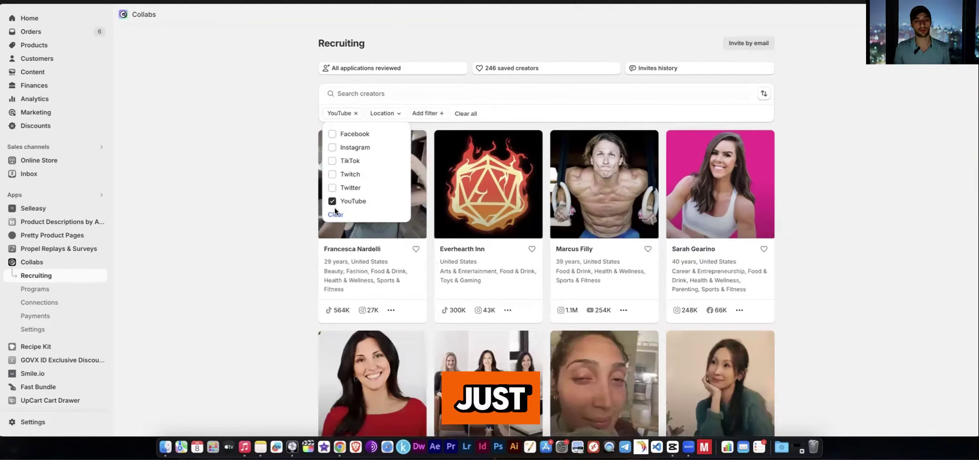
{"action": "left_click", "coordinate": [332, 201]}
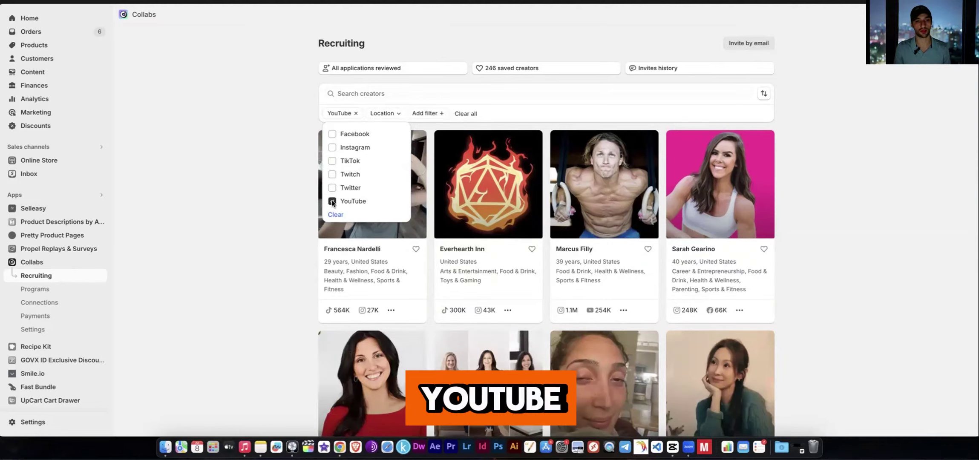
{"action": "left_click", "coordinate": [332, 161]}
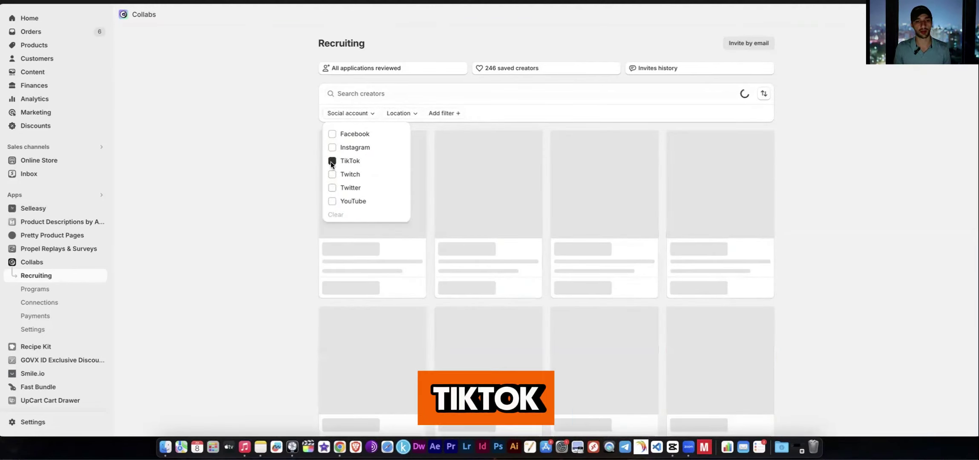
{"action": "left_click", "coordinate": [332, 161]}
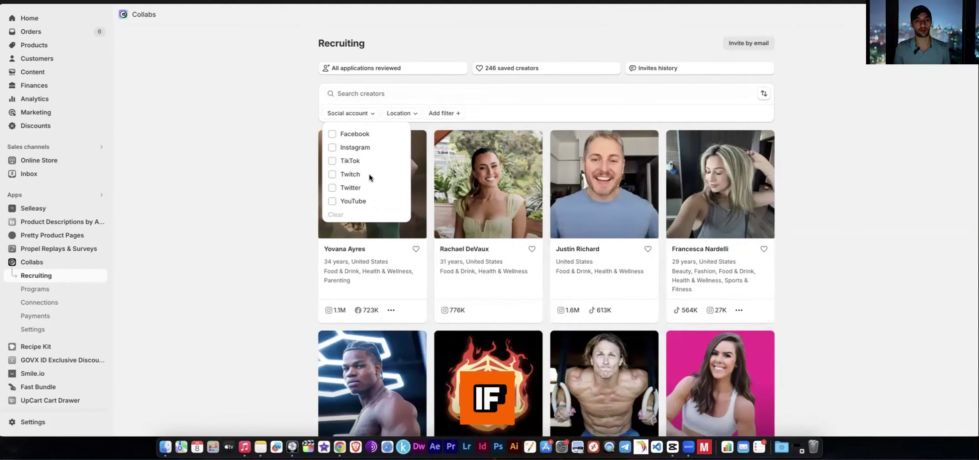
{"action": "left_click", "coordinate": [333, 161]}
{"action": "left_click", "coordinate": [297, 161]}
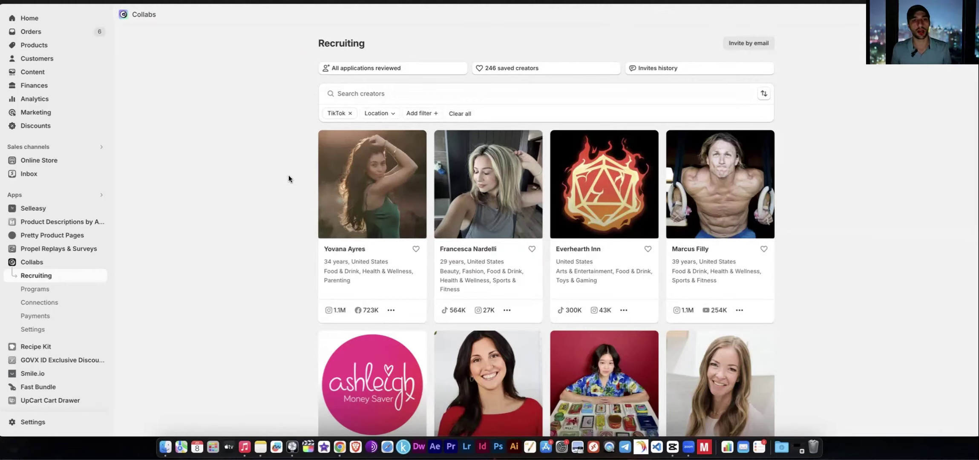
- Look through the Location filter options without applying any
{"action": "left_click", "coordinate": [368, 114]}
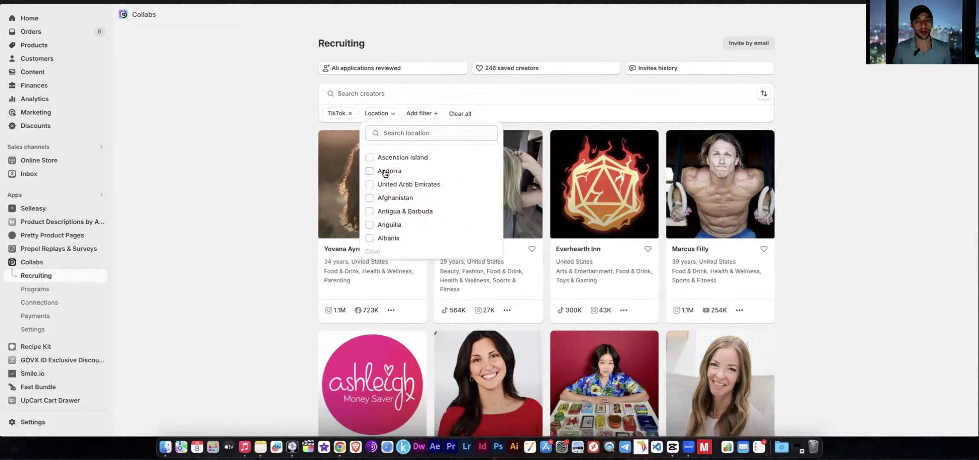
{"action": "scroll", "coordinate": [385, 183], "scroll_direction": "down", "scroll_amount": 15}
{"action": "scroll", "coordinate": [385, 173], "scroll_direction": "up", "scroll_amount": 15}
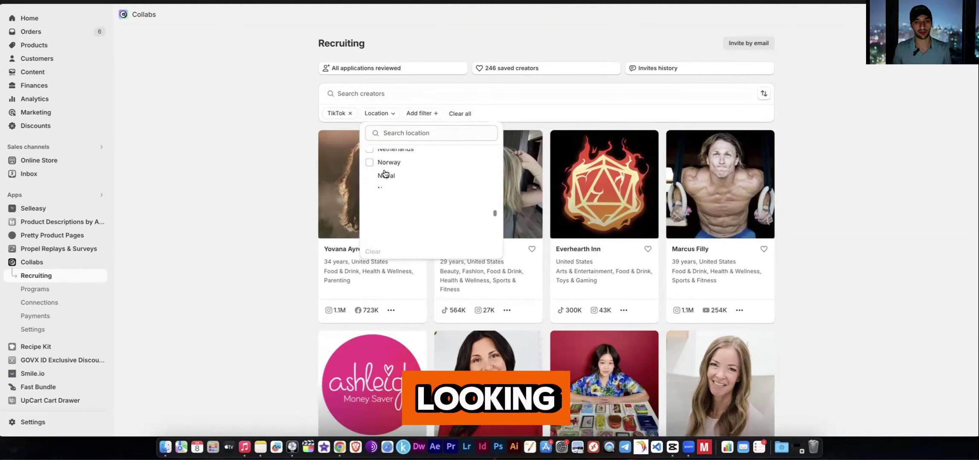
{"action": "left_click", "coordinate": [231, 130]}
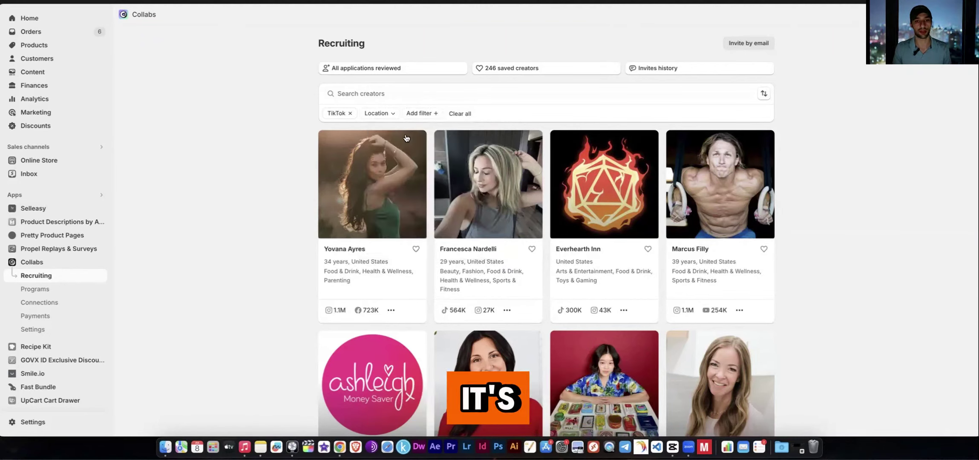
- Add an Audience filter for total audience size and edit its 'from' value
{"action": "left_click", "coordinate": [425, 115]}
{"action": "left_click", "coordinate": [425, 130]}
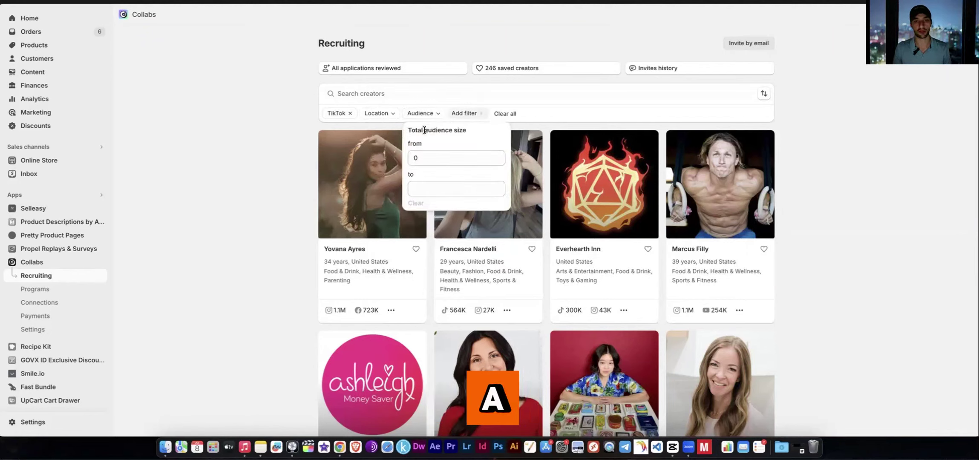
{"action": "left_click", "coordinate": [425, 156]}
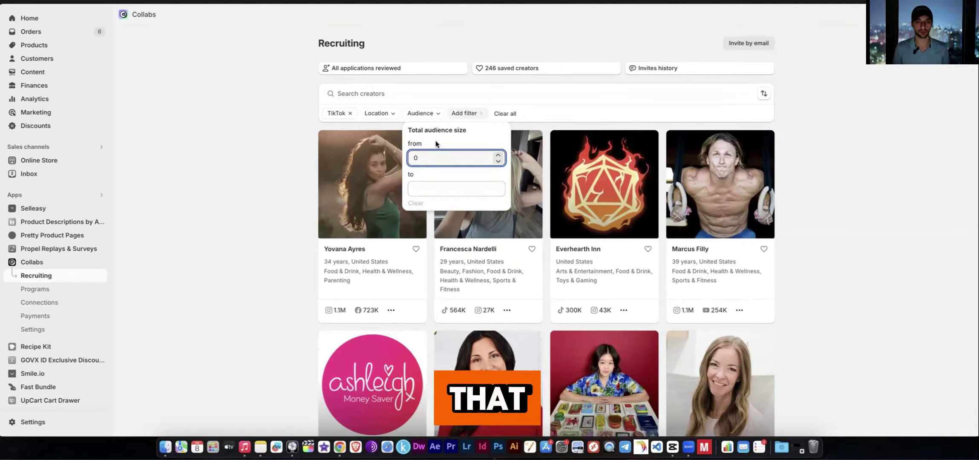
- Set the audience size range to 10000–200000 and scroll through the filtered creators
{"action": "double_click", "coordinate": [427, 155]}
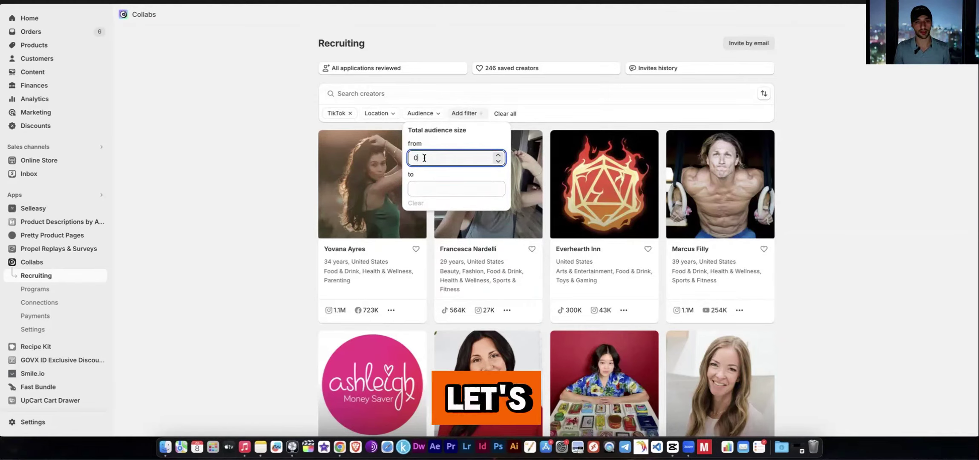
{"action": "type", "text": "10000"}
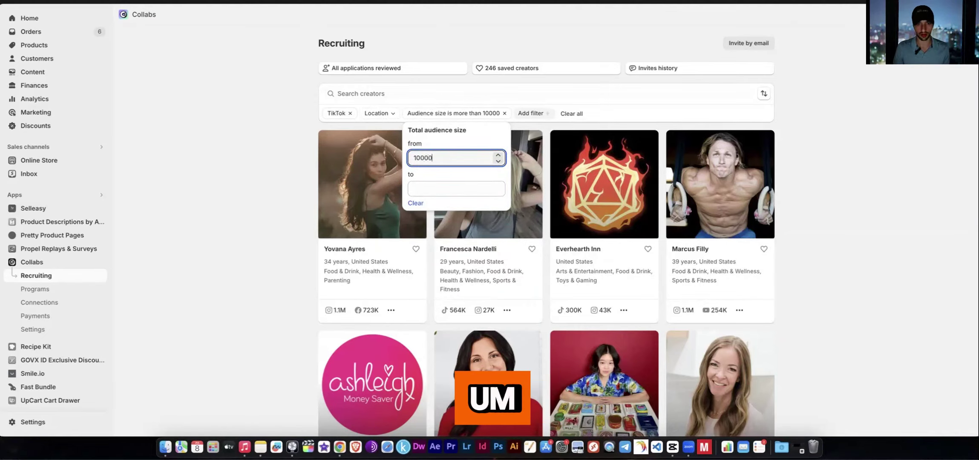
{"action": "key", "text": "Tab"}
{"action": "type", "text": "200000"}
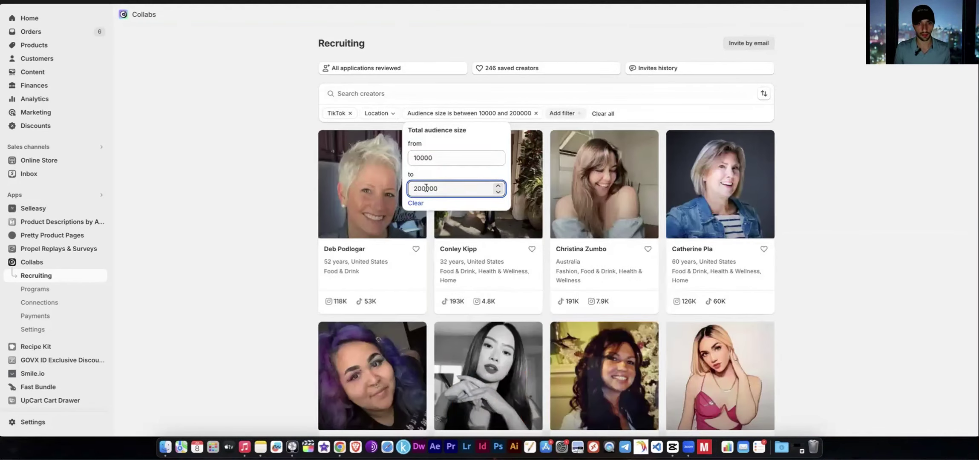
{"action": "left_click", "coordinate": [270, 176]}
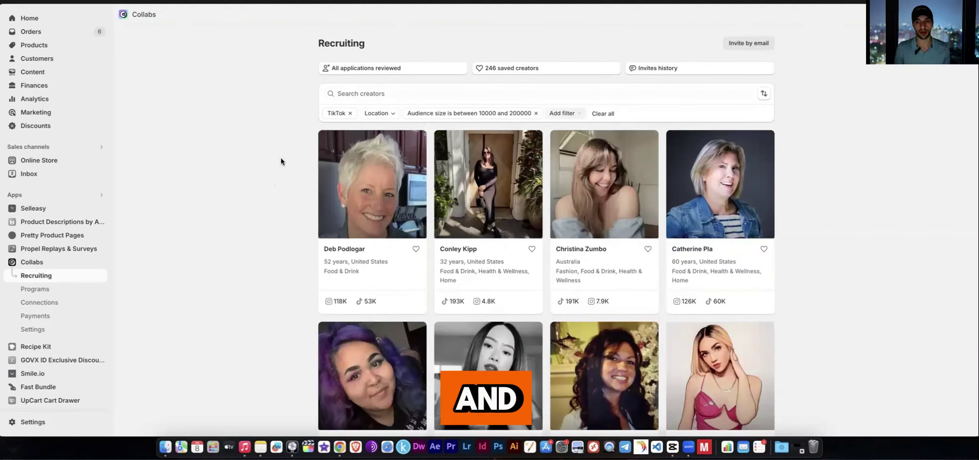
{"action": "scroll", "coordinate": [795, 219], "scroll_direction": "down", "scroll_amount": 15}
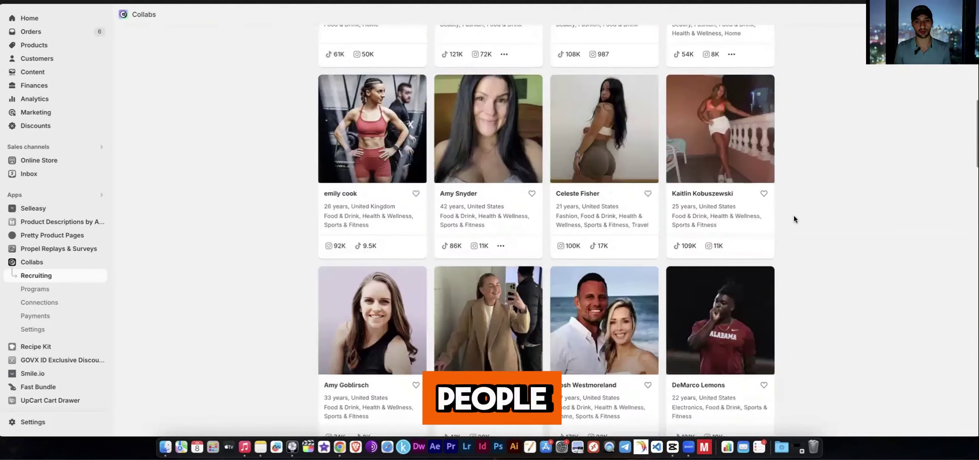
{"action": "scroll", "coordinate": [791, 222], "scroll_direction": "down", "scroll_amount": 10}
{"action": "scroll", "coordinate": [786, 218], "scroll_direction": "up", "scroll_amount": 20}
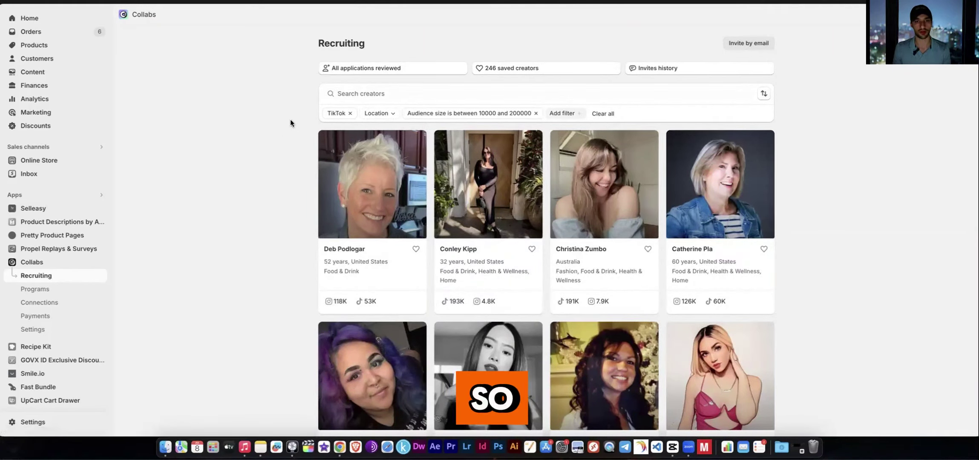
- Try searching creators for 'fitness' and other terms, clearing each search
{"action": "left_click", "coordinate": [402, 94]}
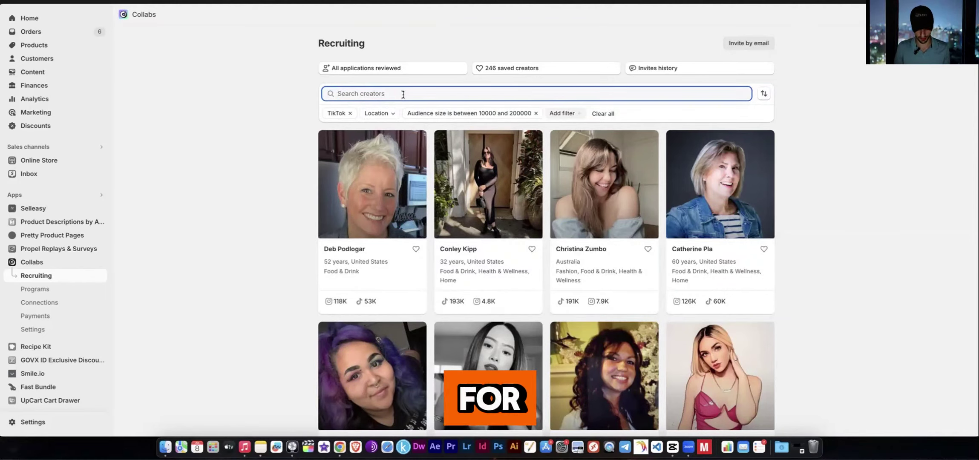
{"action": "type", "text": "fitness"}
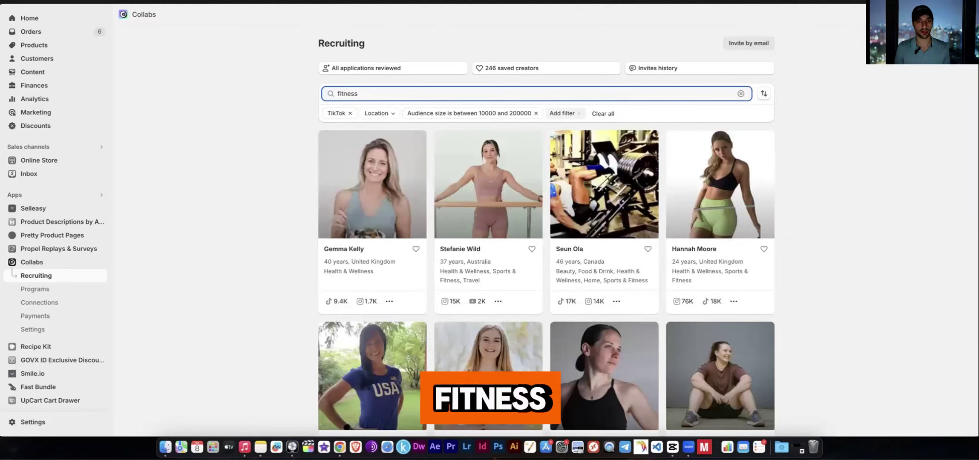
{"action": "triple_click", "coordinate": [403, 94]}
{"action": "type", "text": "keto"}
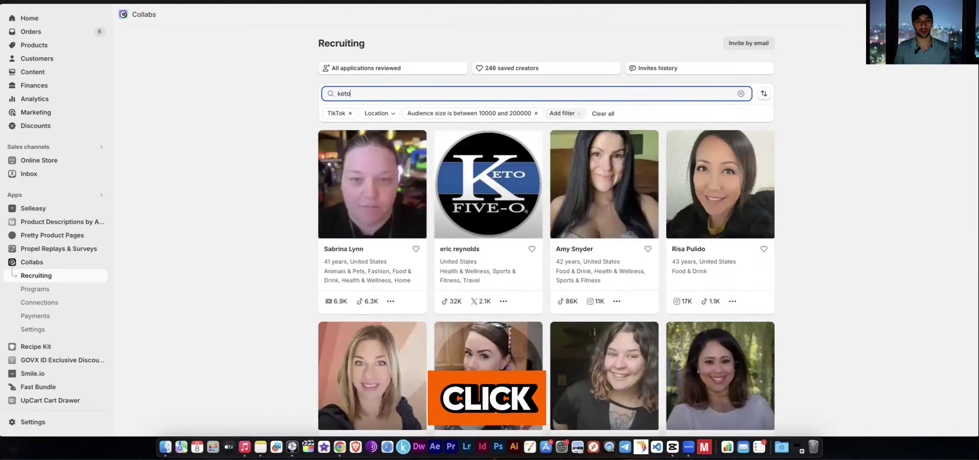
{"action": "key", "text": "BackSpace"}
{"action": "key", "text": "BackSpace"}
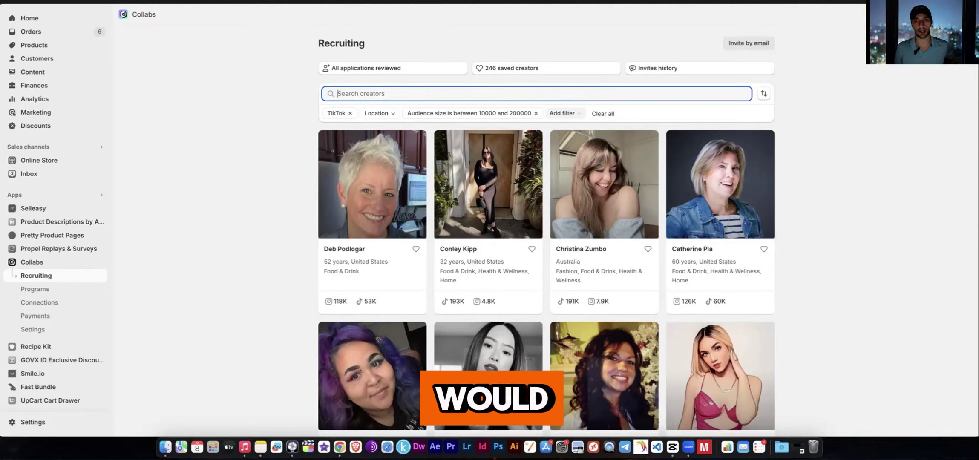
{"action": "type", "text": "sports"}
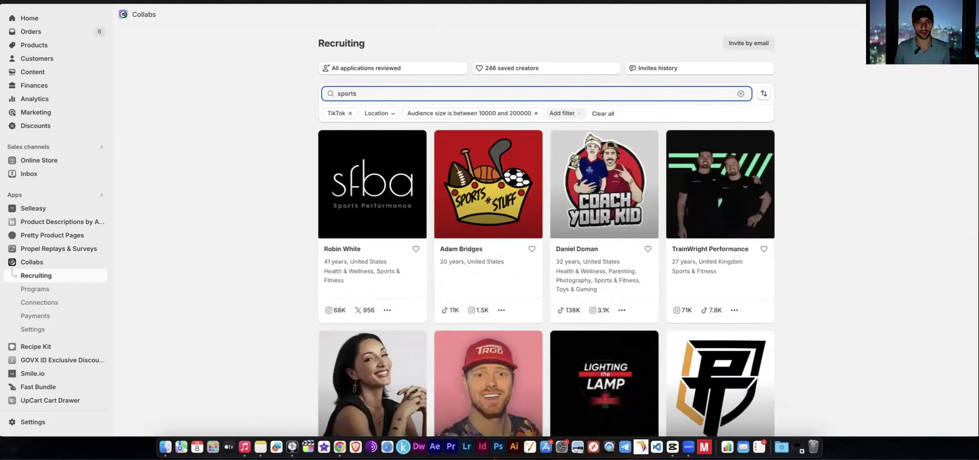
{"action": "key", "text": "BackSpace"}
{"action": "key", "text": "BackSpace"}
{"action": "key", "text": "BackSpace"}
{"action": "key", "text": "BackSpace"}
{"action": "key", "text": "BackSpace"}
{"action": "key", "text": "BackSpace"}
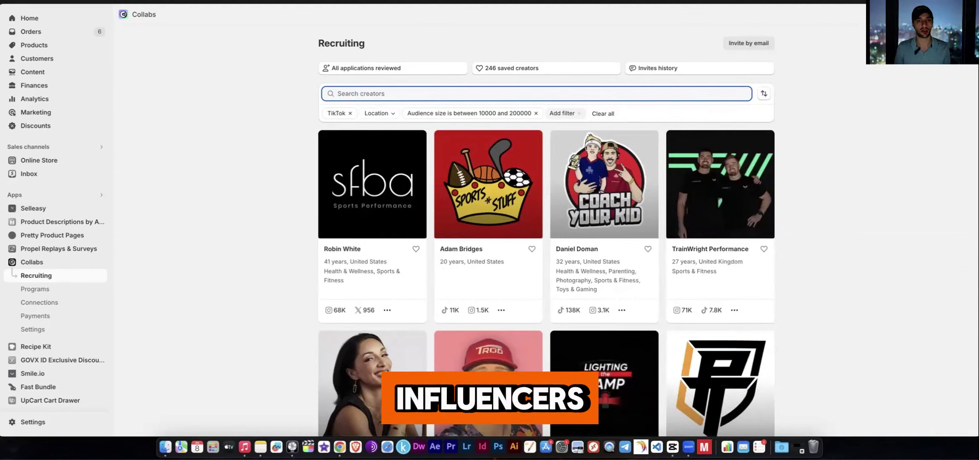
- Replace 'cooking' with the search 'baking' and scroll through the matching creators
{"action": "type", "text": "cooking"}
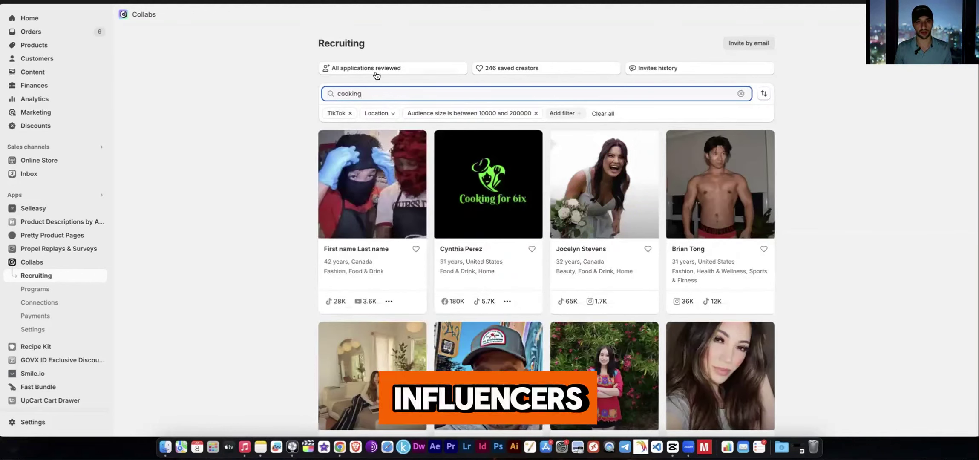
{"action": "double_click", "coordinate": [364, 92]}
{"action": "type", "text": "baking"}
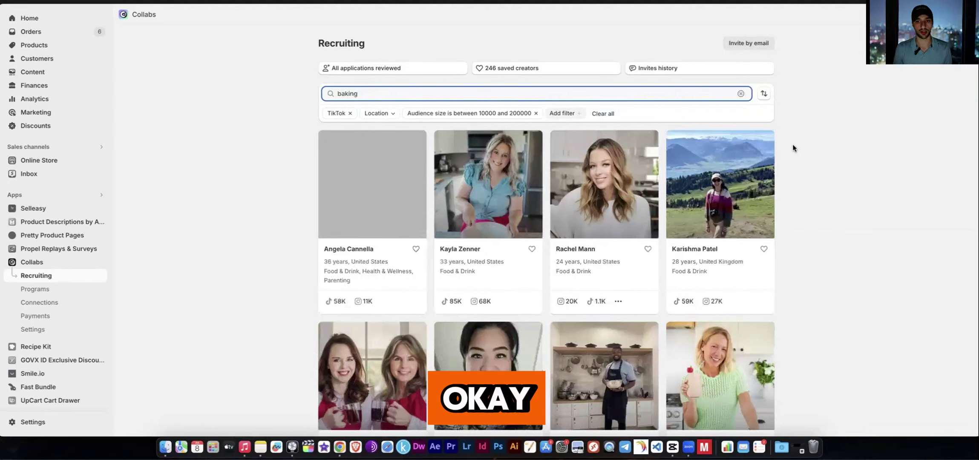
{"action": "scroll", "coordinate": [796, 144], "scroll_direction": "down", "scroll_amount": 1}
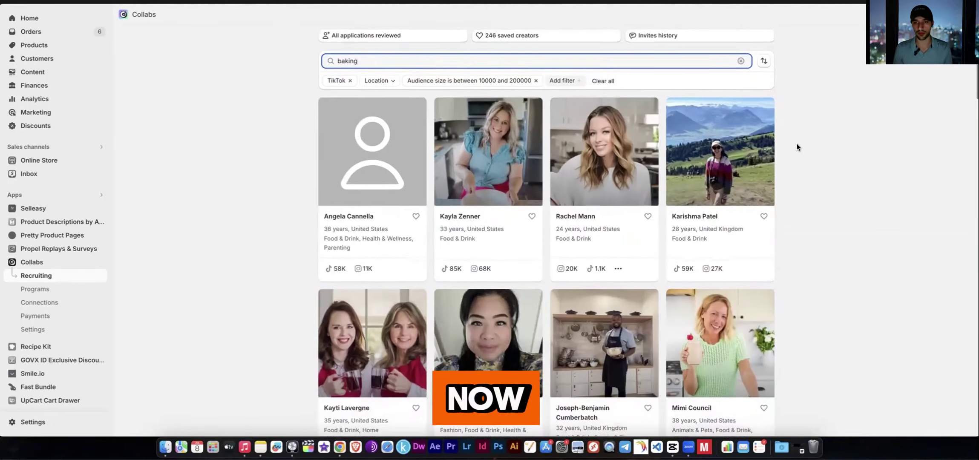
{"action": "scroll", "coordinate": [796, 143], "scroll_direction": "down", "scroll_amount": 5}
{"action": "scroll", "coordinate": [797, 144], "scroll_direction": "down", "scroll_amount": 14}
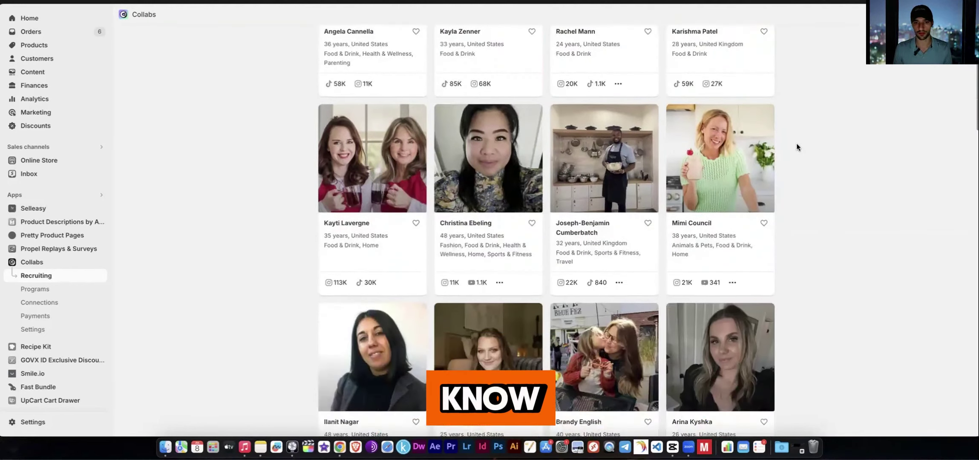
{"action": "scroll", "coordinate": [796, 145], "scroll_direction": "up", "scroll_amount": 20}
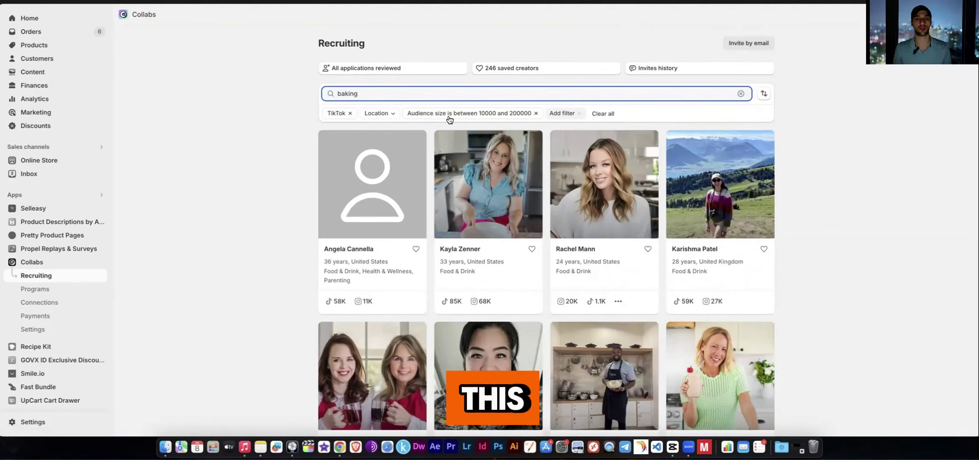
- Open the second baking creator's Instagram profile and watch one of her Reels
{"action": "left_click", "coordinate": [504, 175]}
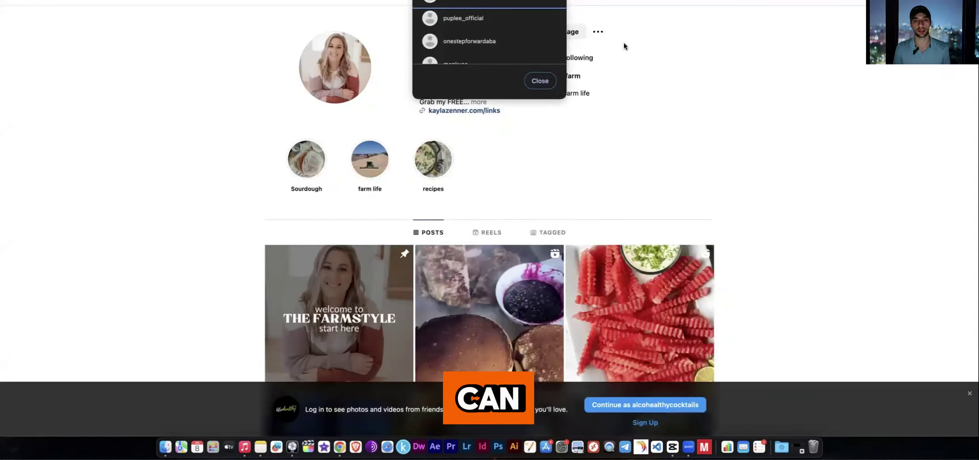
{"action": "left_click", "coordinate": [538, 81]}
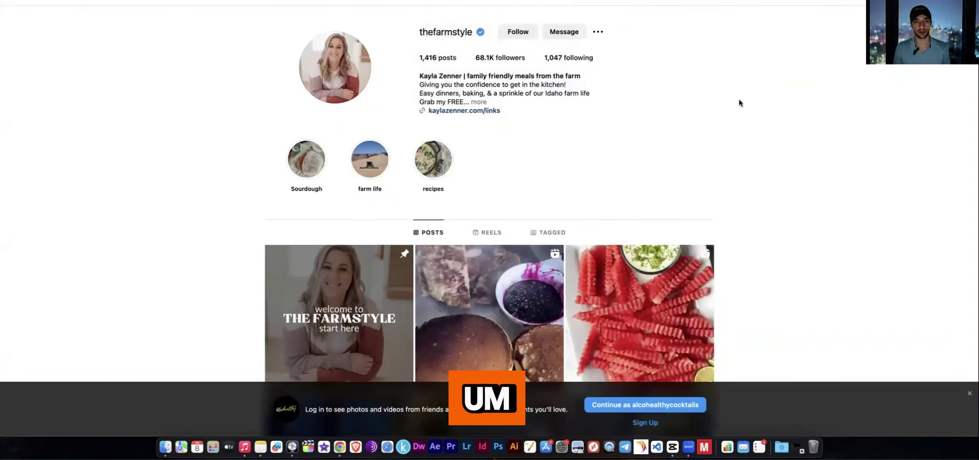
{"action": "scroll", "coordinate": [705, 103], "scroll_direction": "down", "scroll_amount": 3}
{"action": "left_click", "coordinate": [483, 157]}
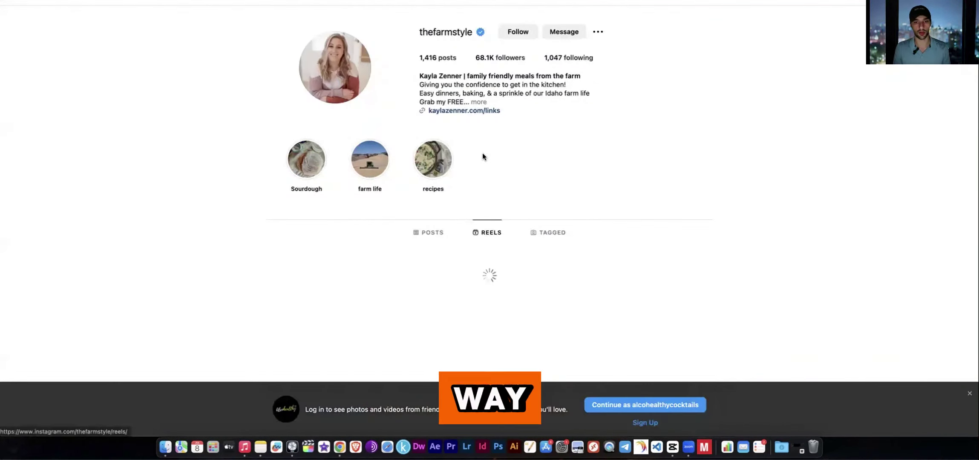
{"action": "scroll", "coordinate": [734, 138], "scroll_direction": "down", "scroll_amount": 3}
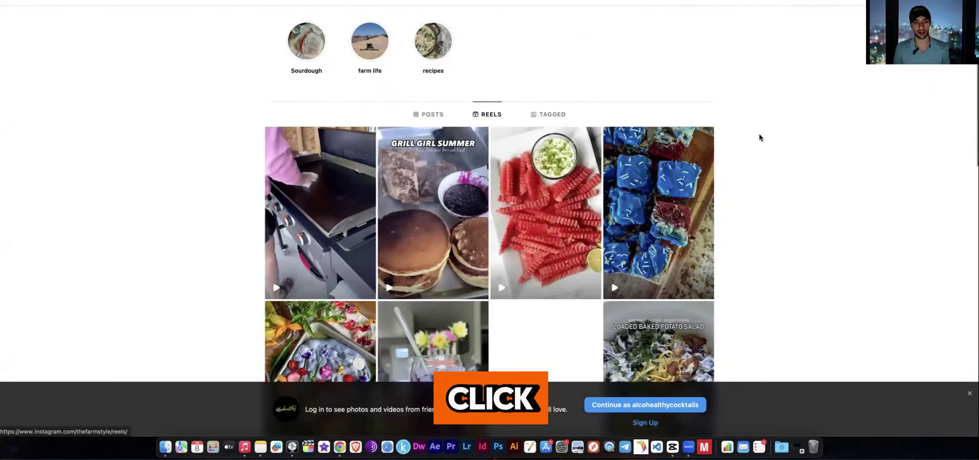
{"action": "scroll", "coordinate": [724, 179], "scroll_direction": "down", "scroll_amount": 1}
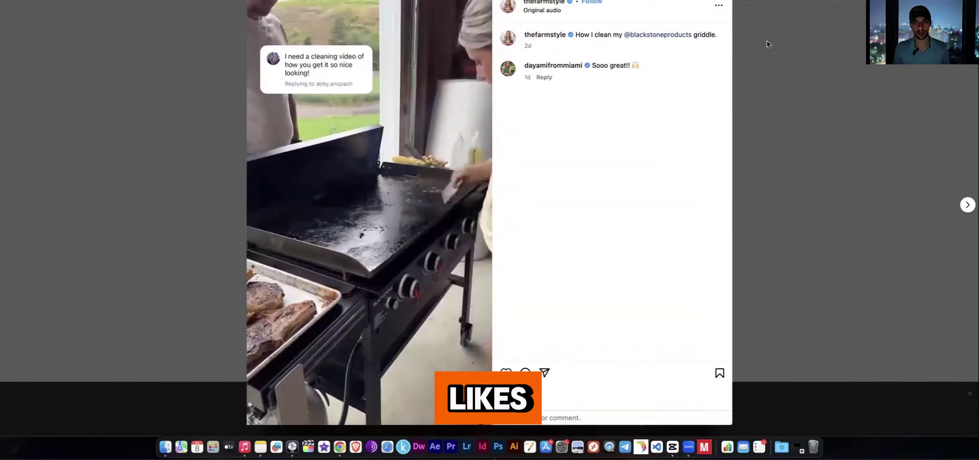
{"action": "left_click", "coordinate": [767, 41]}
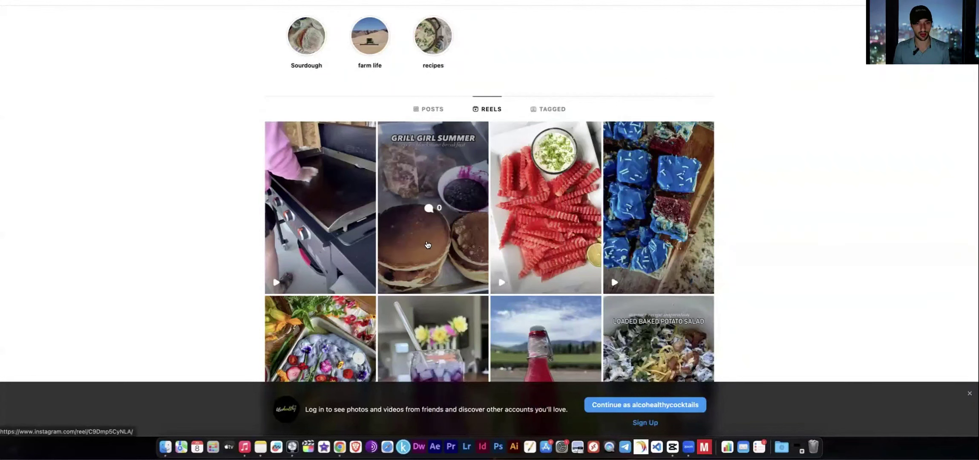
- Reload the profile, dismiss the login prompt, and scroll through her content
{"action": "scroll", "coordinate": [655, 210], "scroll_direction": "down", "scroll_amount": 4}
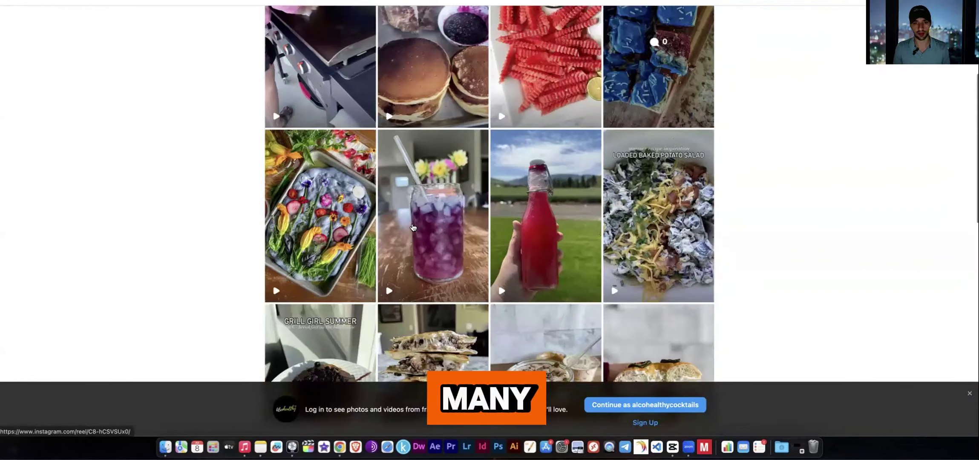
{"action": "scroll", "coordinate": [763, 186], "scroll_direction": "down", "scroll_amount": 6}
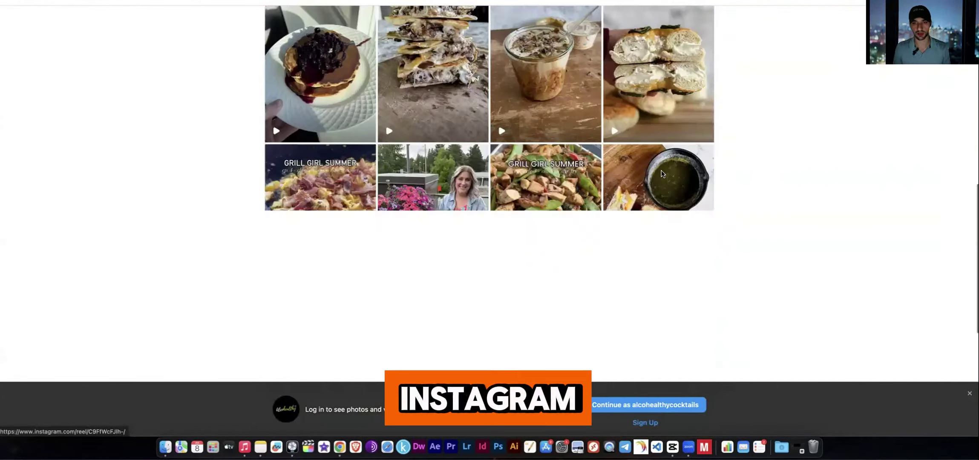
{"action": "scroll", "coordinate": [728, 142], "scroll_direction": "down", "scroll_amount": 3}
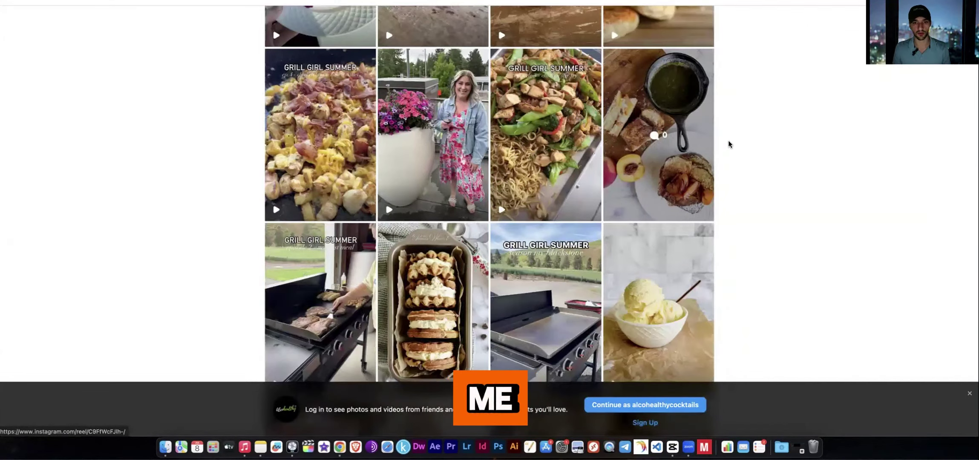
{"action": "scroll", "coordinate": [708, 140], "scroll_direction": "down", "scroll_amount": 5}
{"action": "key", "text": "super+r"}
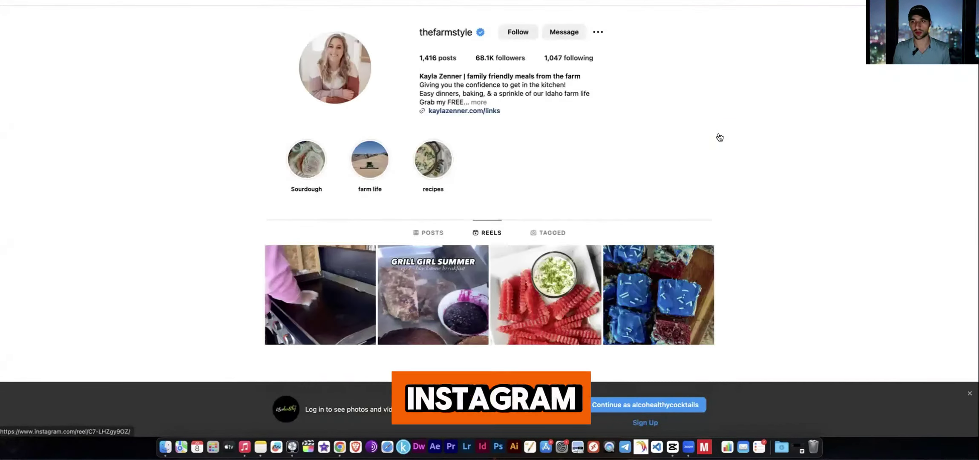
{"action": "scroll", "coordinate": [739, 197], "scroll_direction": "down", "scroll_amount": 5}
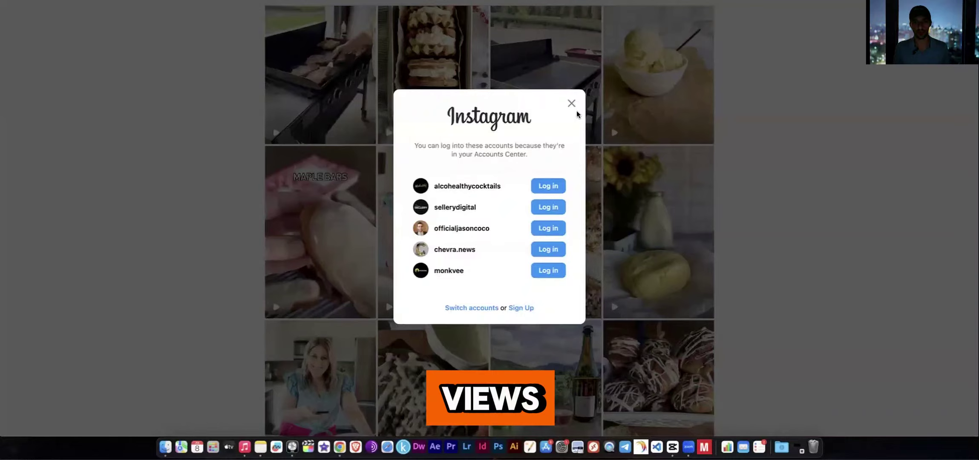
{"action": "left_click", "coordinate": [629, 151]}
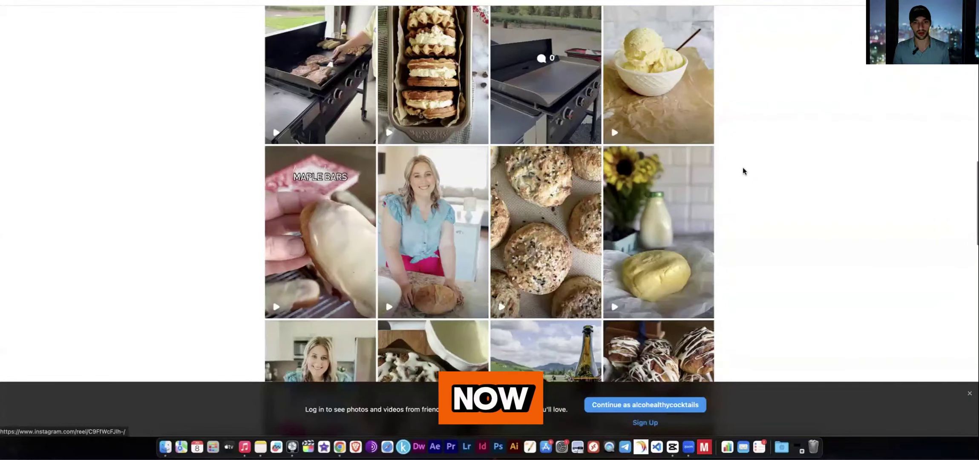
{"action": "scroll", "coordinate": [743, 170], "scroll_direction": "down", "scroll_amount": 5}
{"action": "scroll", "coordinate": [705, 161], "scroll_direction": "up", "scroll_amount": 4}
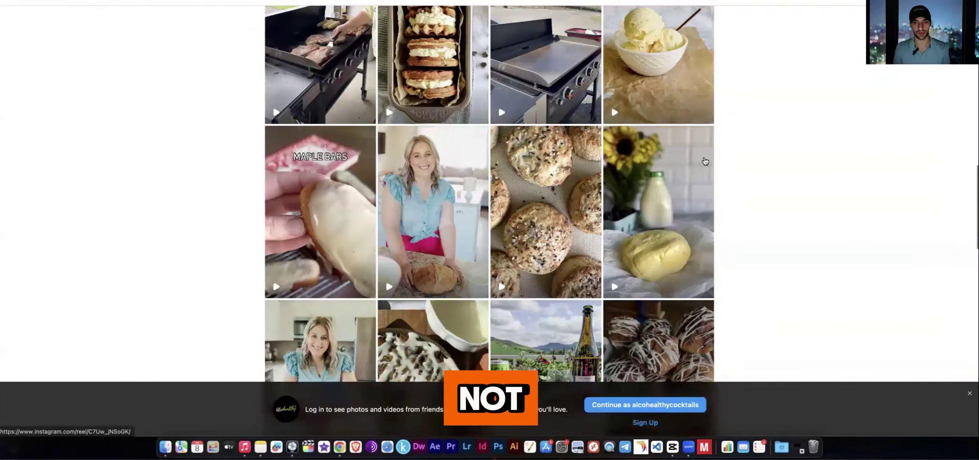
{"action": "scroll", "coordinate": [764, 162], "scroll_direction": "up", "scroll_amount": 10}
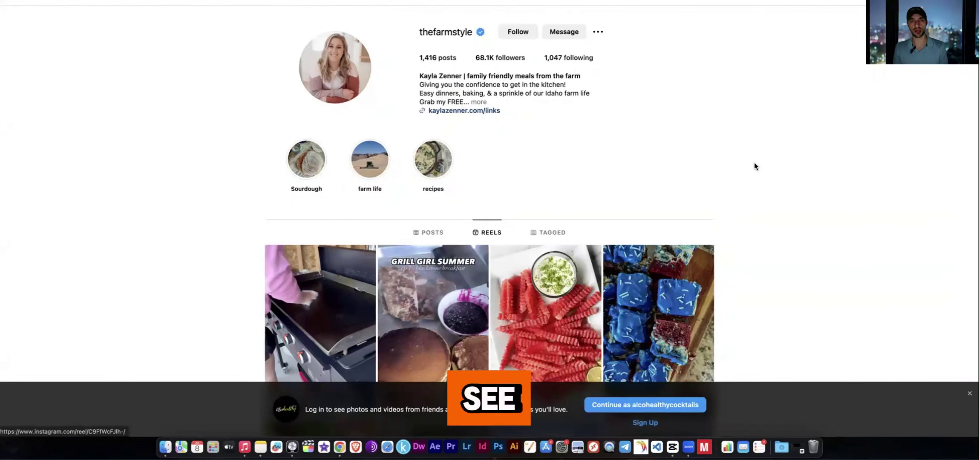
{"action": "scroll", "coordinate": [747, 151], "scroll_direction": "down", "scroll_amount": 3}
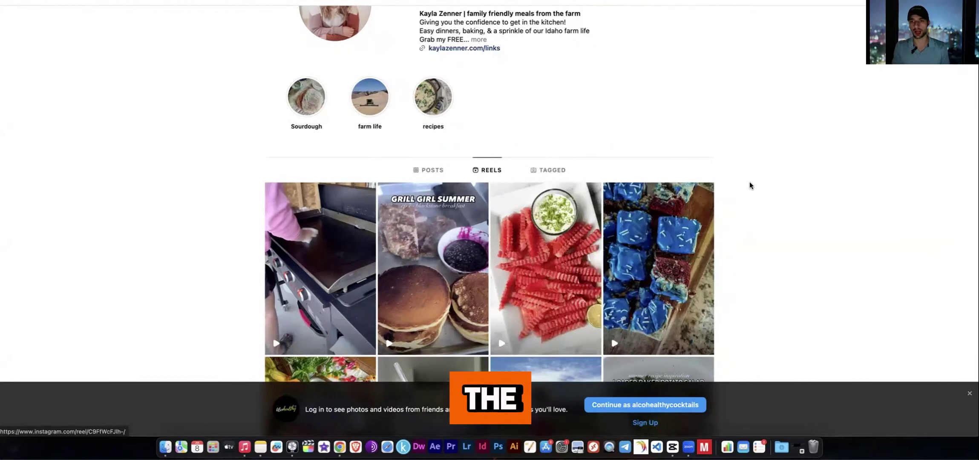
{"action": "scroll", "coordinate": [750, 186], "scroll_direction": "up", "scroll_amount": 3}
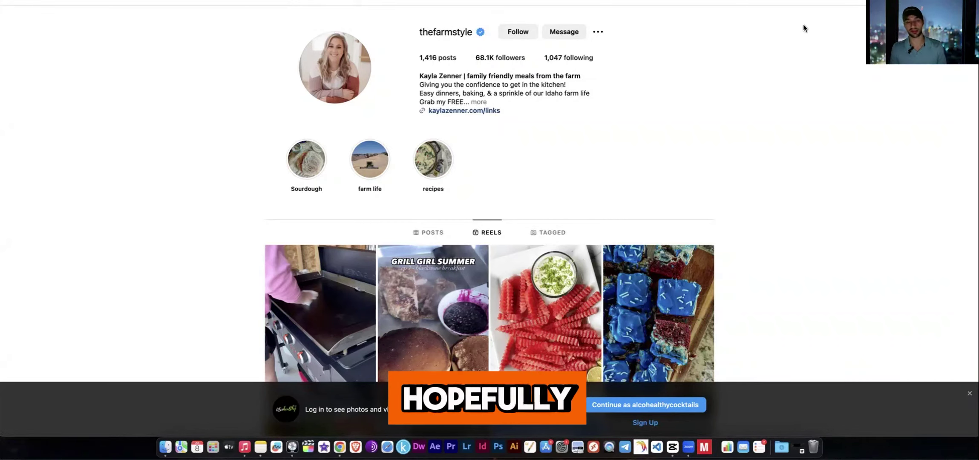
{"action": "scroll", "coordinate": [743, 99], "scroll_direction": "down", "scroll_amount": 3}
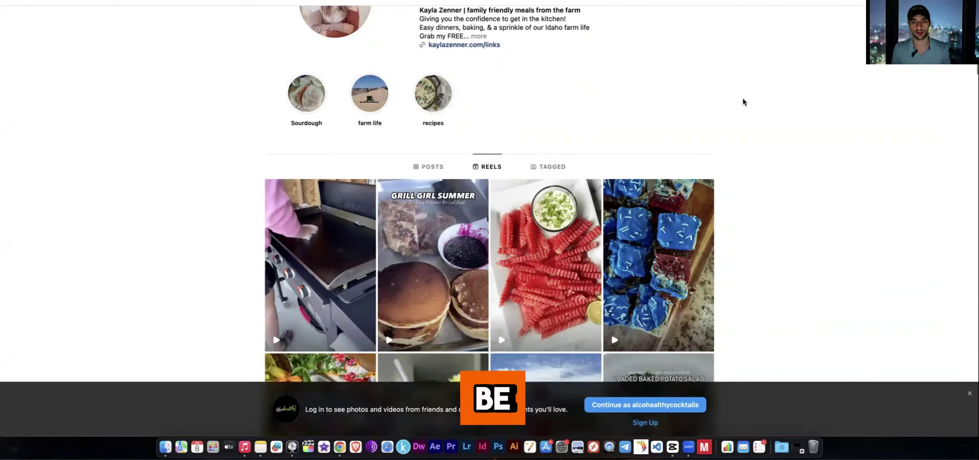
{"action": "scroll", "coordinate": [743, 97], "scroll_direction": "down", "scroll_amount": 5}
{"action": "scroll", "coordinate": [723, 102], "scroll_direction": "up", "scroll_amount": 1}
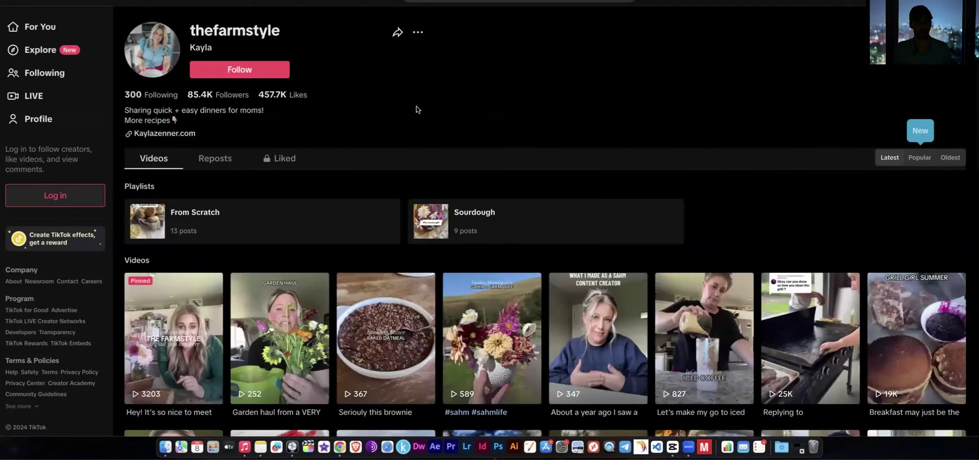
{"action": "scroll", "coordinate": [414, 104], "scroll_direction": "down", "scroll_amount": 3}
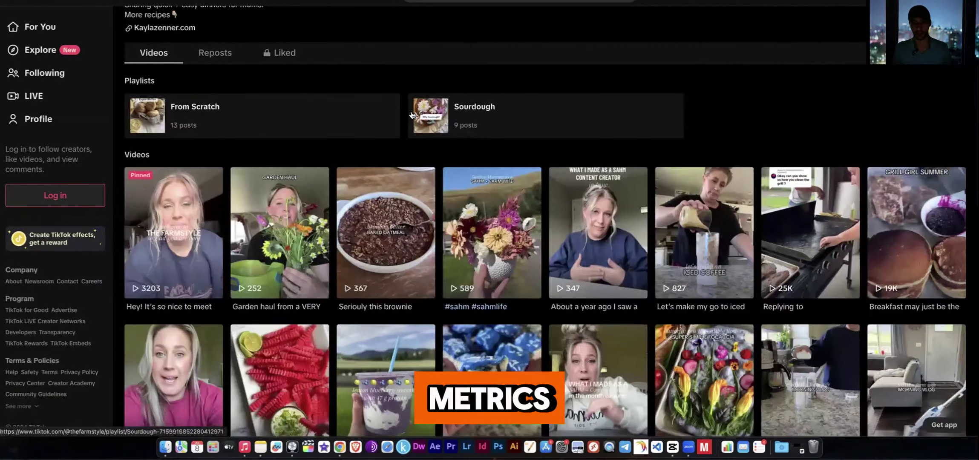
{"action": "scroll", "coordinate": [411, 115], "scroll_direction": "down", "scroll_amount": 3}
{"action": "scroll", "coordinate": [412, 117], "scroll_direction": "down", "scroll_amount": 5}
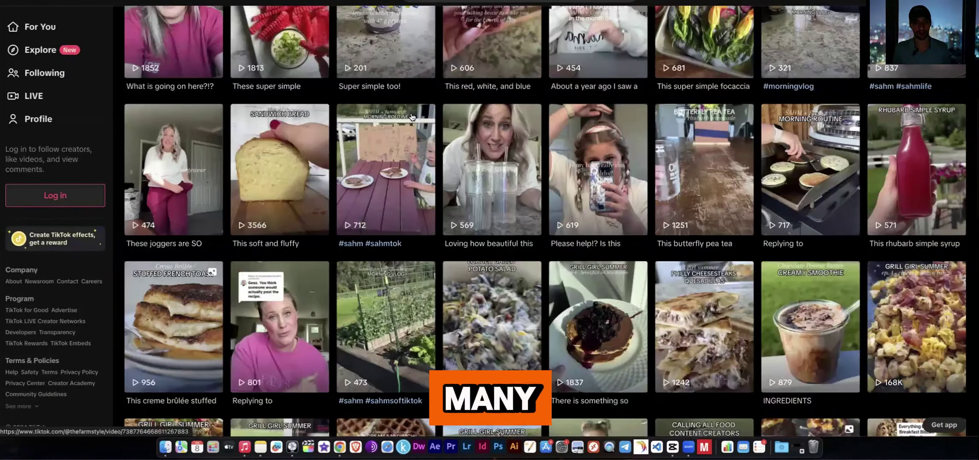
{"action": "scroll", "coordinate": [392, 142], "scroll_direction": "up", "scroll_amount": 6}
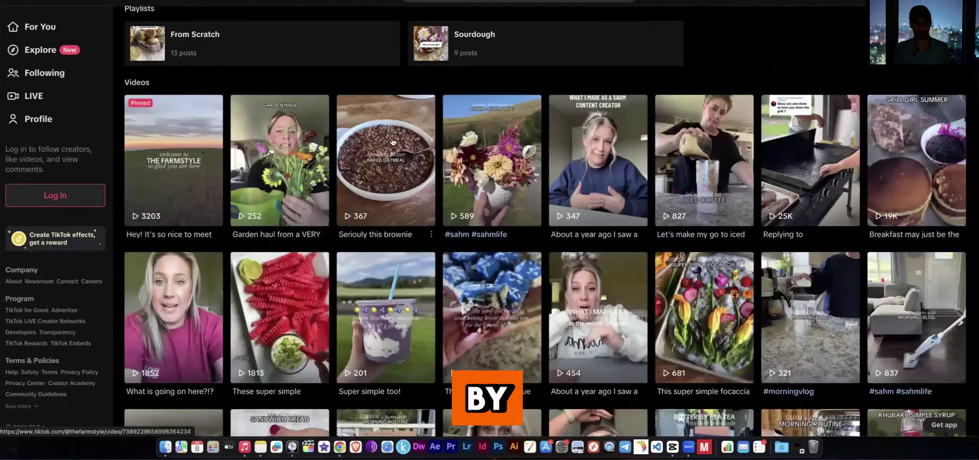
{"action": "left_click", "coordinate": [393, 142]}
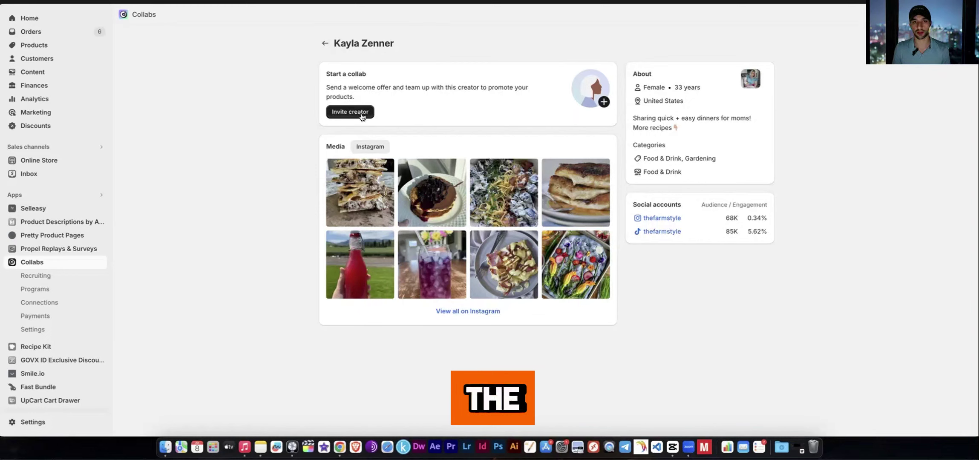
- Return to the Recruiting results and open the first listed creator's profile
{"action": "left_click", "coordinate": [325, 43]}
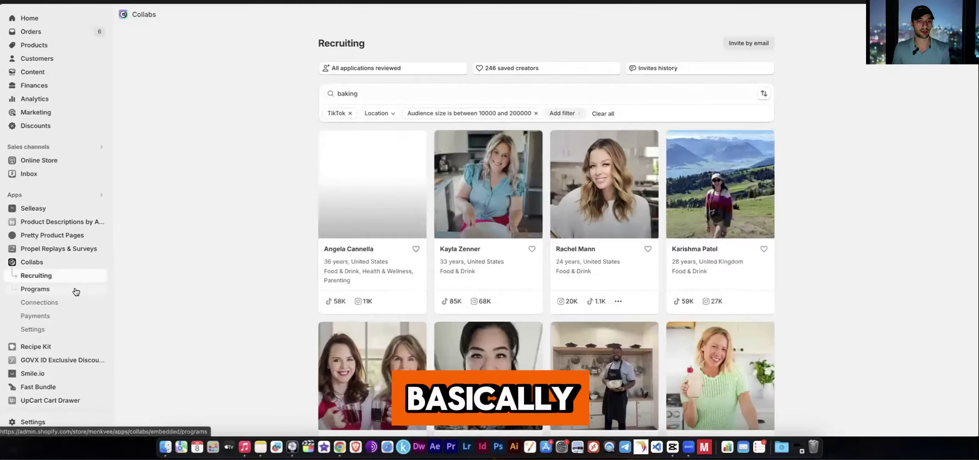
{"action": "left_click", "coordinate": [75, 291]}
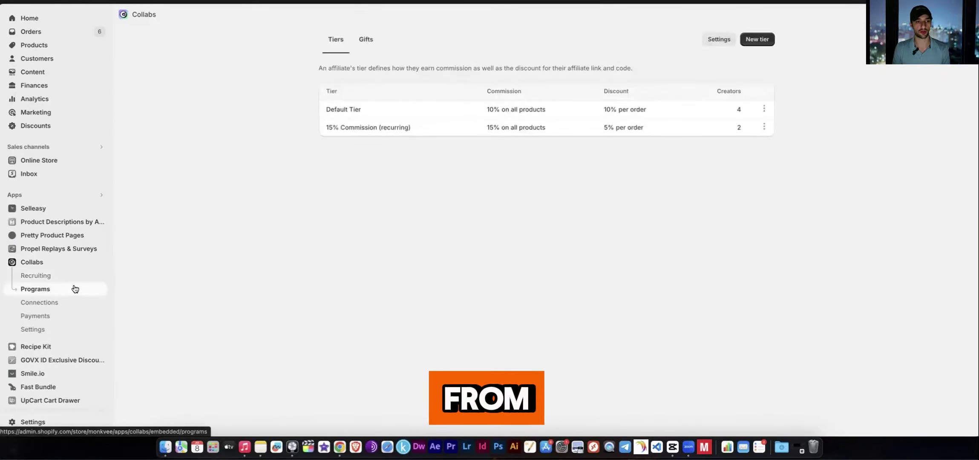
{"action": "left_click", "coordinate": [65, 276]}
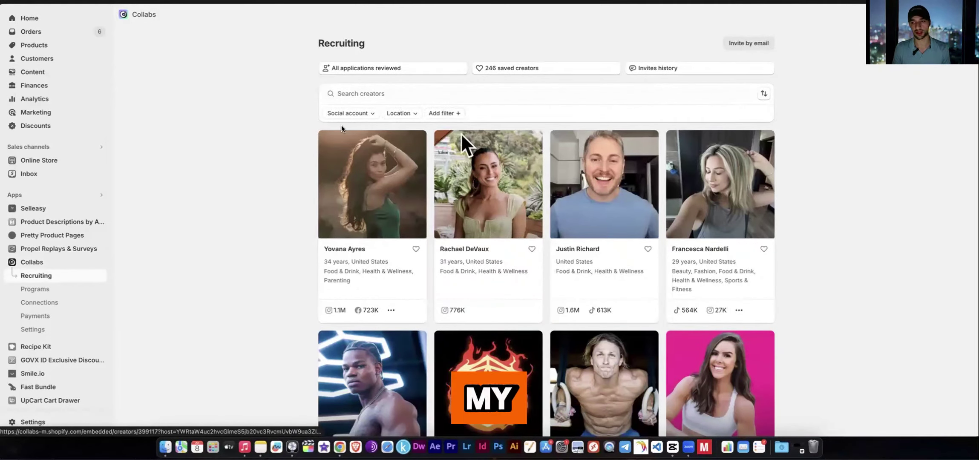
{"action": "left_click", "coordinate": [413, 193]}
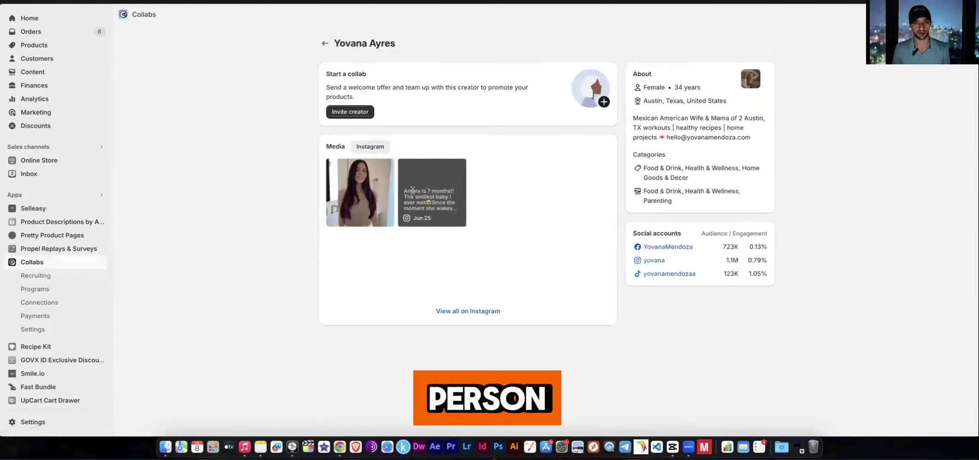
- Start an invite and add the 15% Commission (recurring) tier as its welcome offer
{"action": "left_click", "coordinate": [341, 112]}
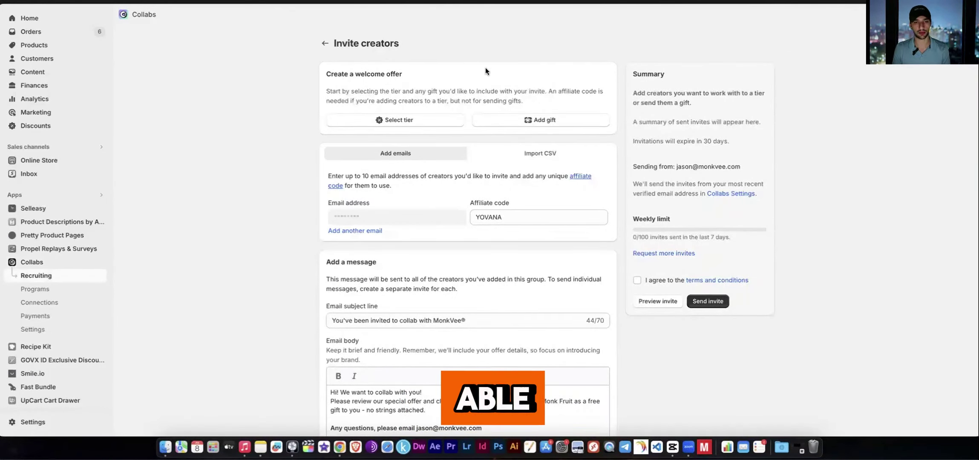
{"action": "left_click", "coordinate": [406, 119]}
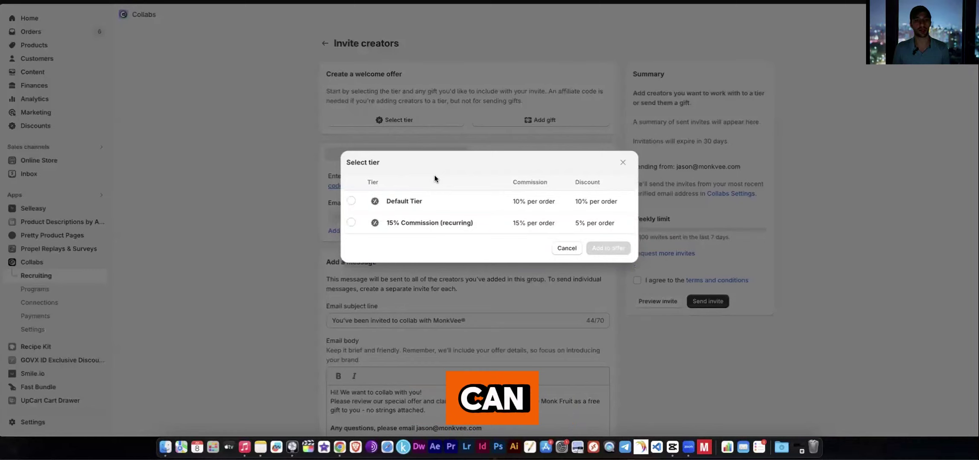
{"action": "left_click", "coordinate": [187, 283]}
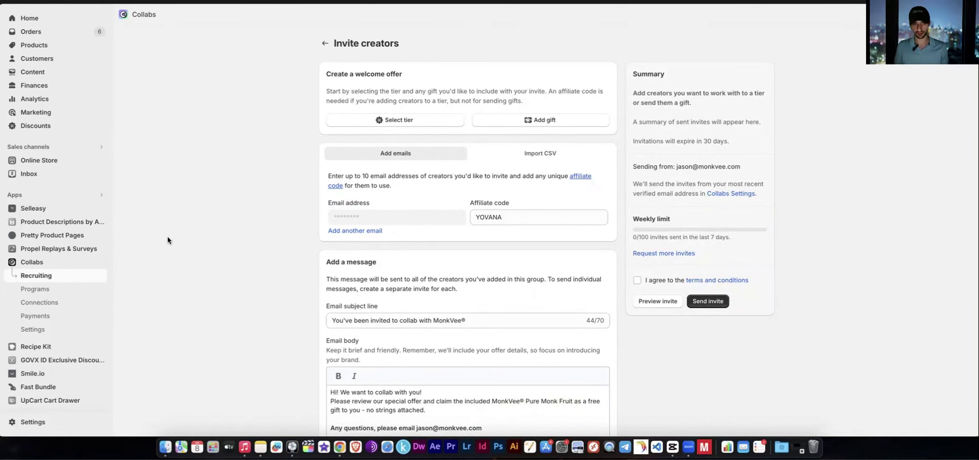
{"action": "left_click", "coordinate": [380, 119]}
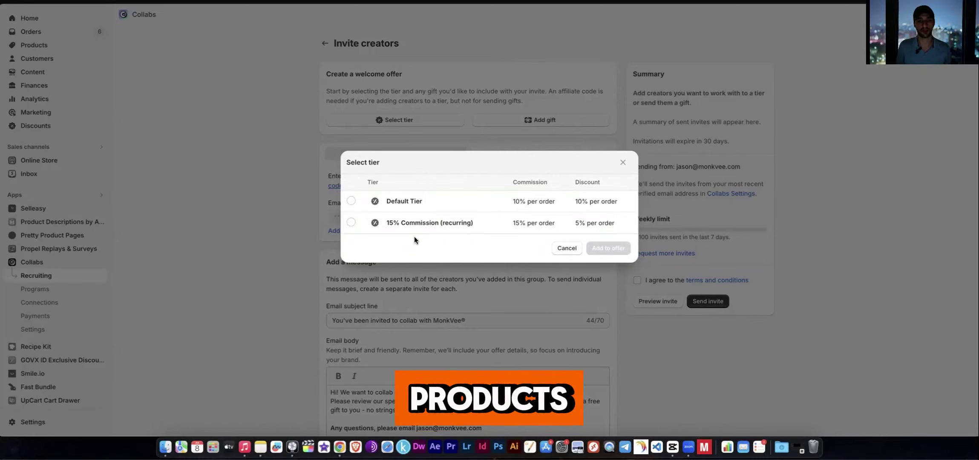
{"action": "left_click", "coordinate": [623, 160]}
{"action": "left_click", "coordinate": [394, 120]}
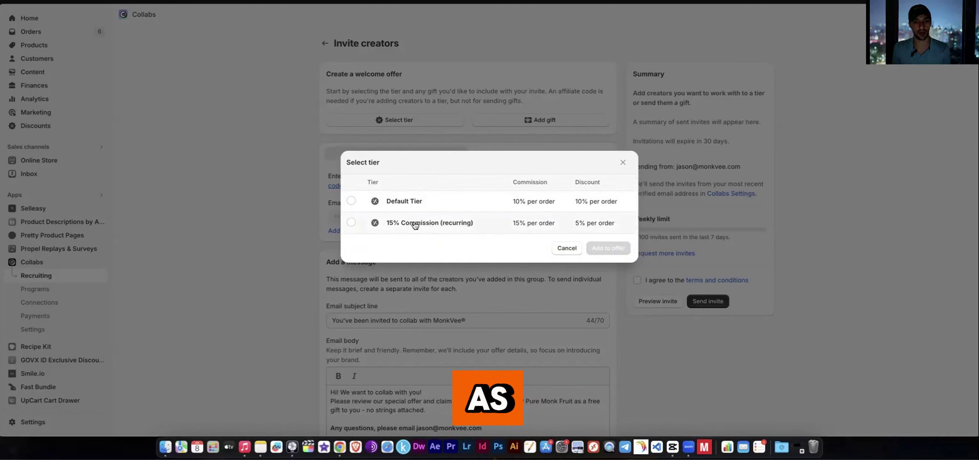
{"action": "left_click", "coordinate": [415, 225]}
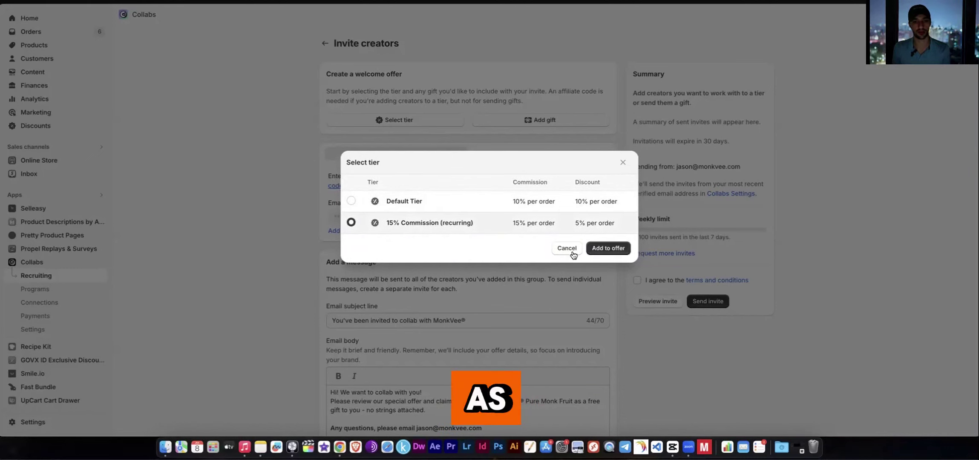
{"action": "left_click", "coordinate": [604, 249]}
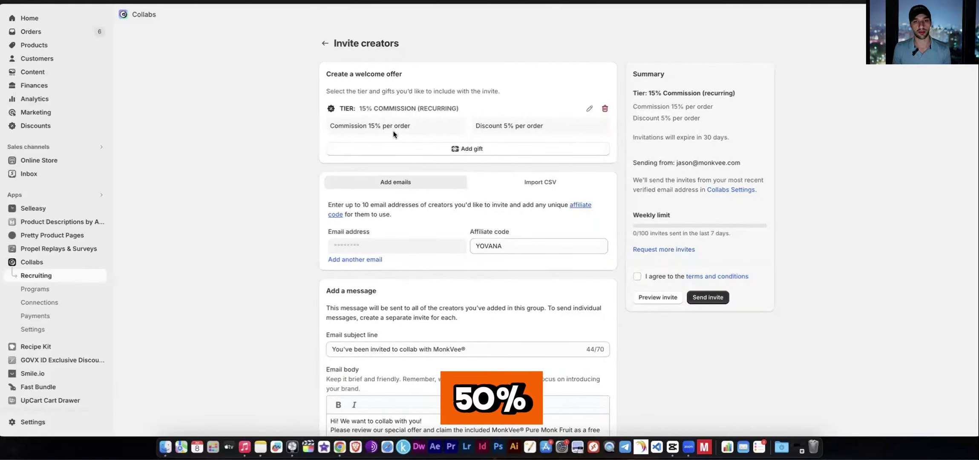
{"action": "scroll", "coordinate": [503, 204], "scroll_direction": "down", "scroll_amount": 2}
{"action": "left_click", "coordinate": [503, 207]}
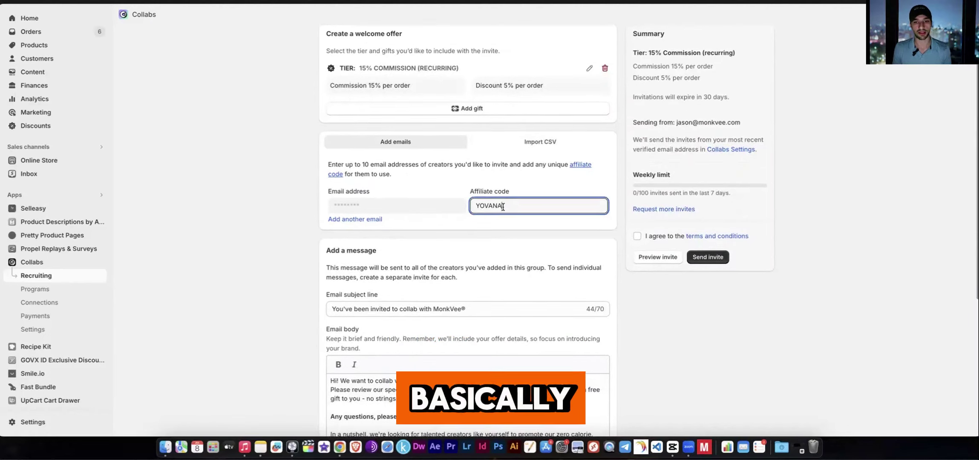
{"action": "double_click", "coordinate": [503, 208]}
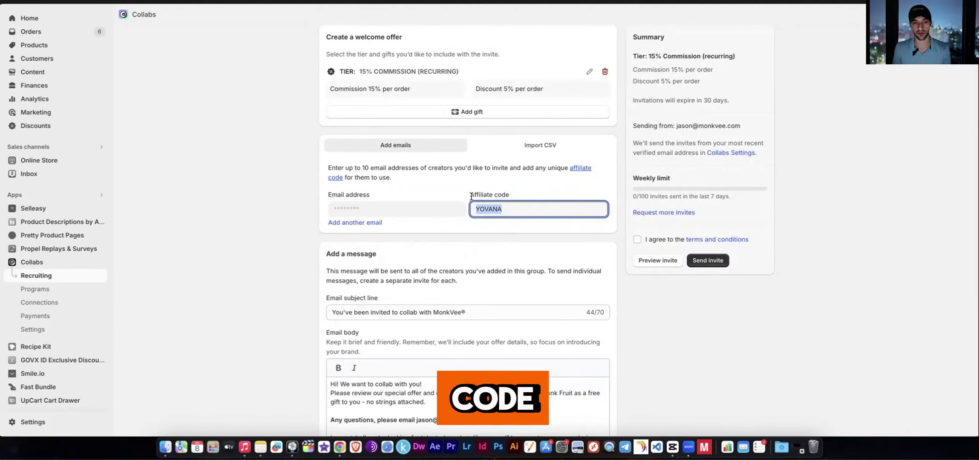
{"action": "scroll", "coordinate": [470, 200], "scroll_direction": "down", "scroll_amount": 2}
{"action": "scroll", "coordinate": [470, 262], "scroll_direction": "up", "scroll_amount": 1}
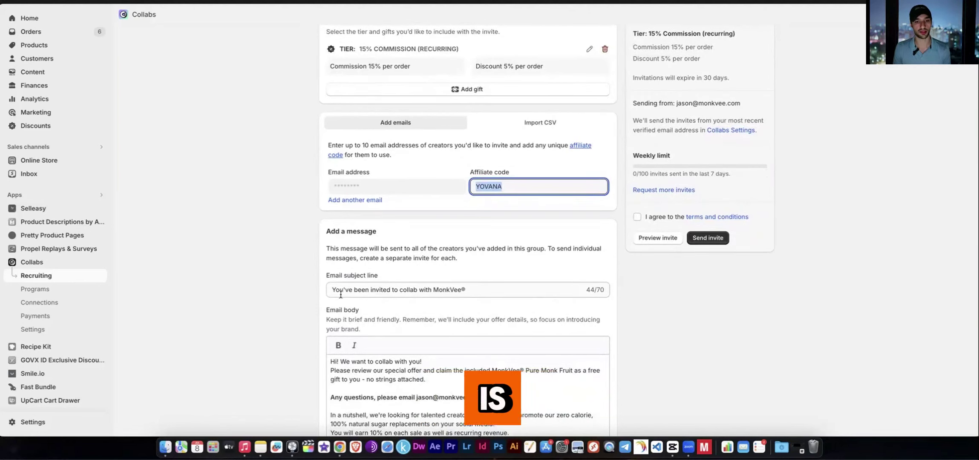
{"action": "scroll", "coordinate": [380, 298], "scroll_direction": "down", "scroll_amount": 5}
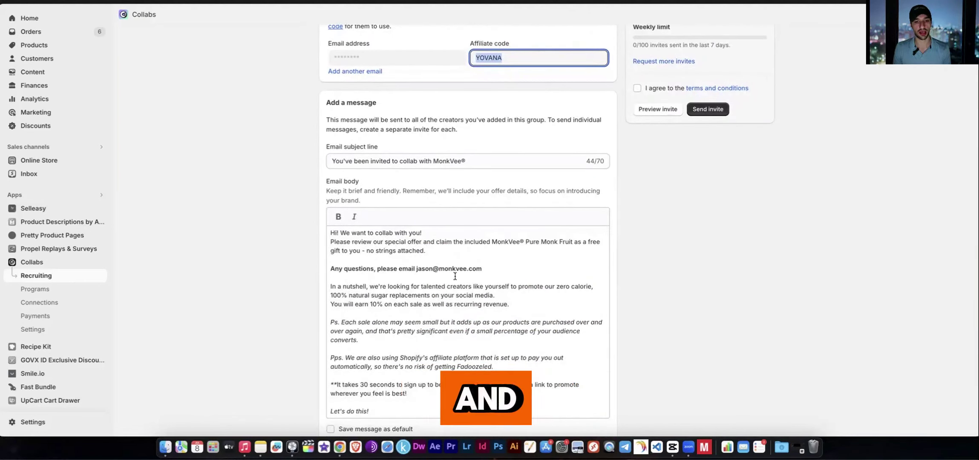
{"action": "scroll", "coordinate": [455, 276], "scroll_direction": "down", "scroll_amount": 3}
{"action": "scroll", "coordinate": [422, 292], "scroll_direction": "up", "scroll_amount": 4}
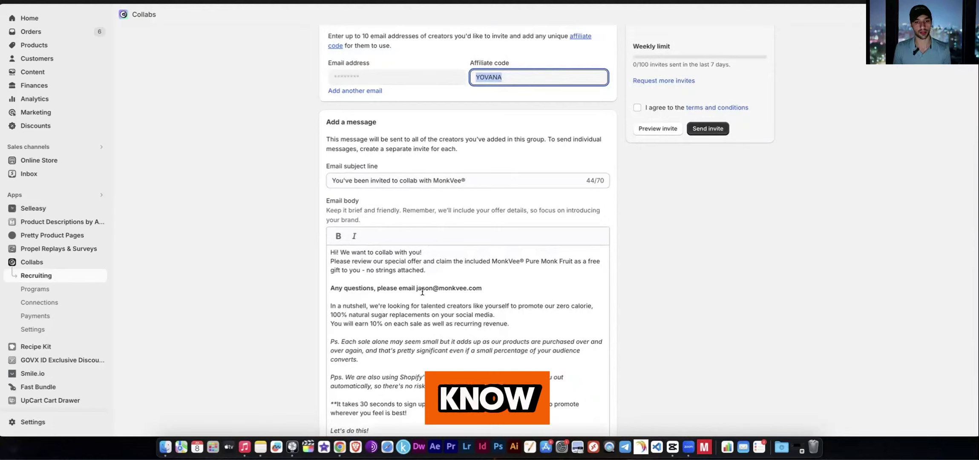
{"action": "scroll", "coordinate": [422, 292], "scroll_direction": "up", "scroll_amount": 6}
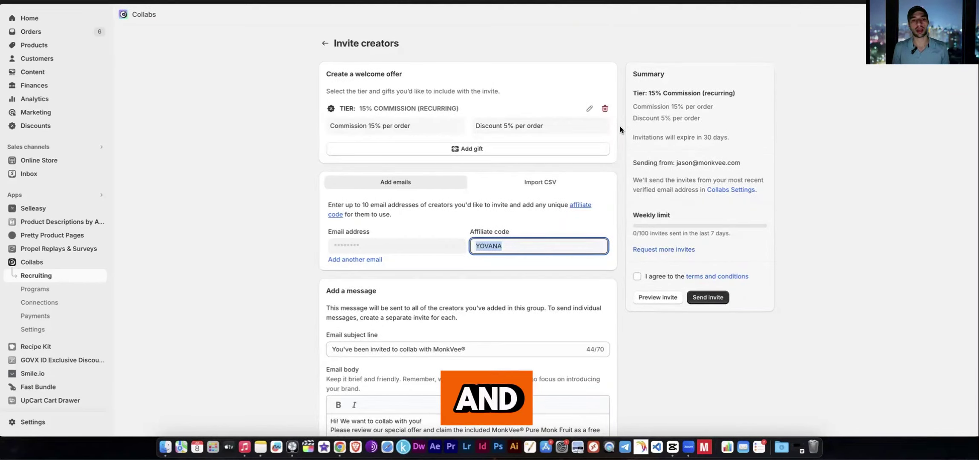
- Accept the terms and conditions and check the invitation email preview
{"action": "left_click", "coordinate": [637, 276]}
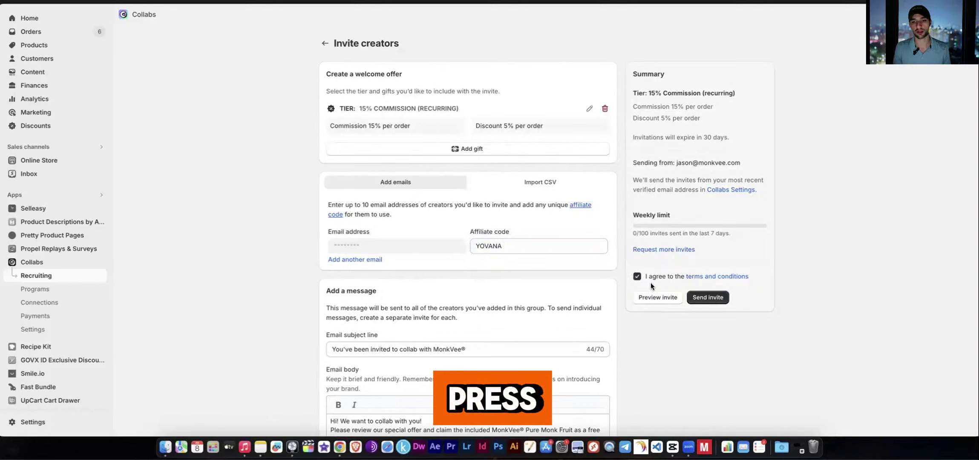
{"action": "left_click", "coordinate": [667, 298]}
{"action": "left_click", "coordinate": [619, 28]}
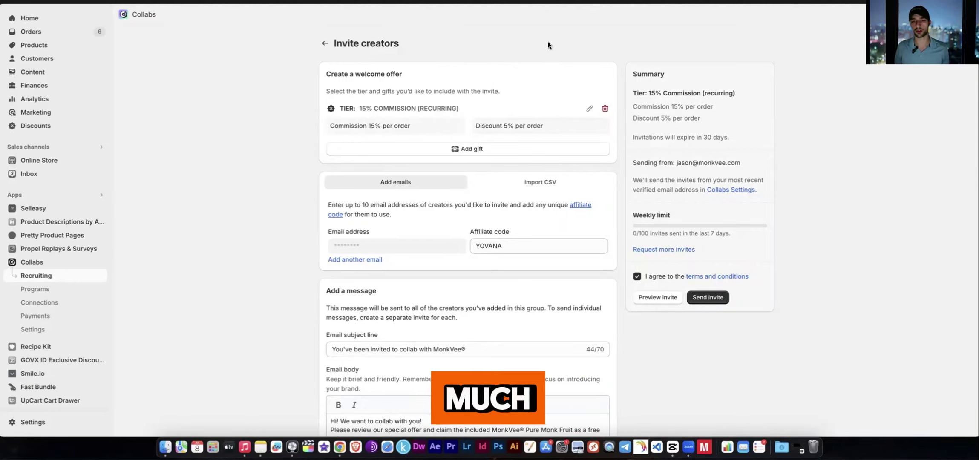
{"action": "left_click", "coordinate": [501, 145]}
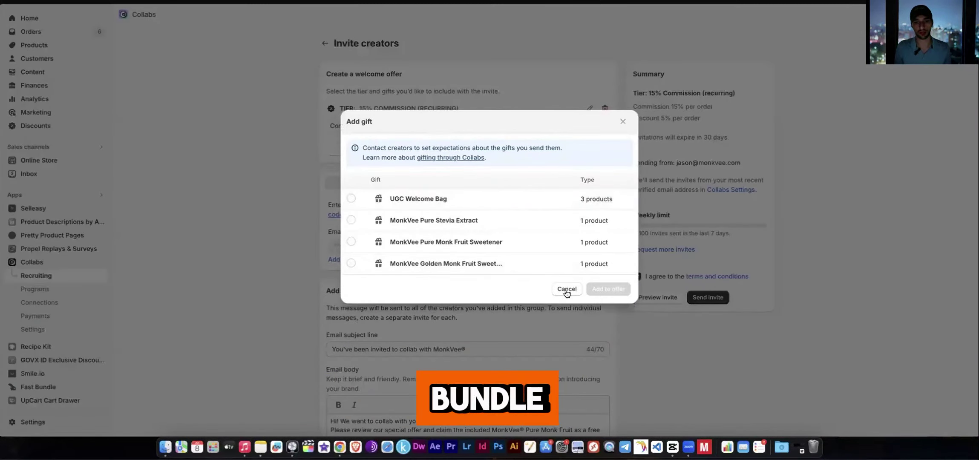
{"action": "left_click", "coordinate": [566, 289]}
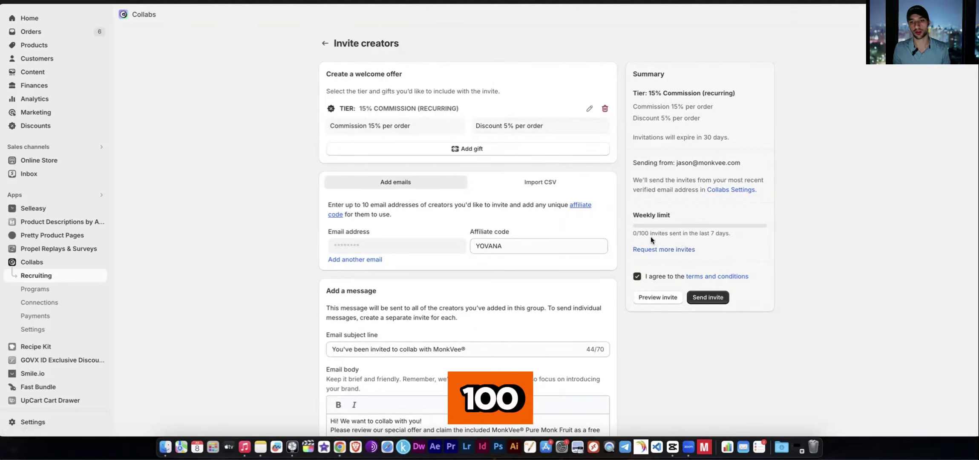
{"action": "scroll", "coordinate": [622, 200], "scroll_direction": "down", "scroll_amount": 5}
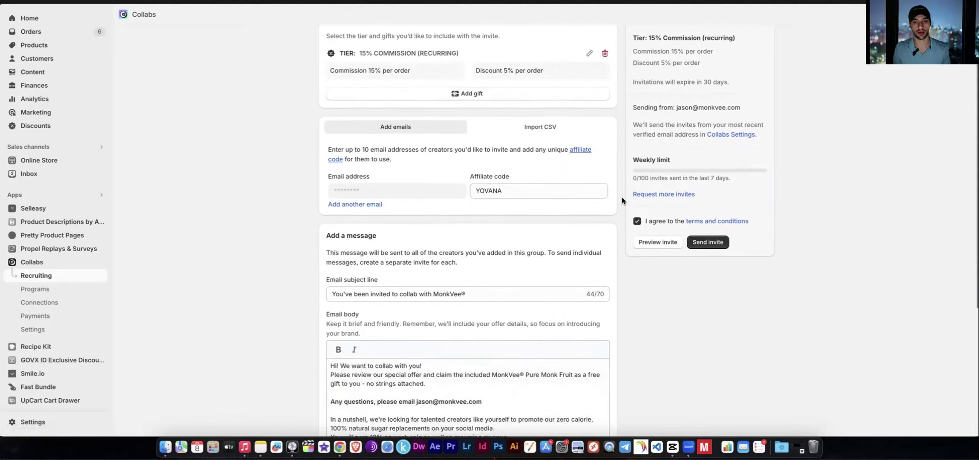
{"action": "scroll", "coordinate": [622, 201], "scroll_direction": "up", "scroll_amount": 5}
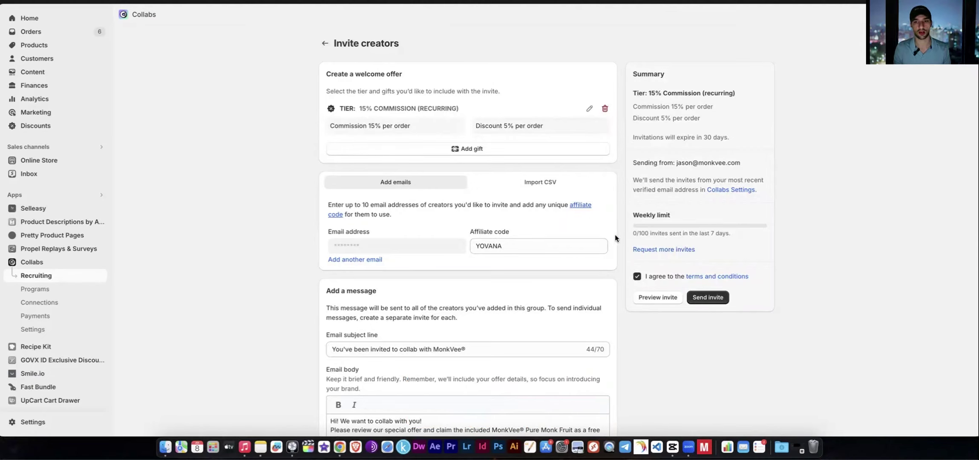
{"action": "left_click", "coordinate": [661, 249]}
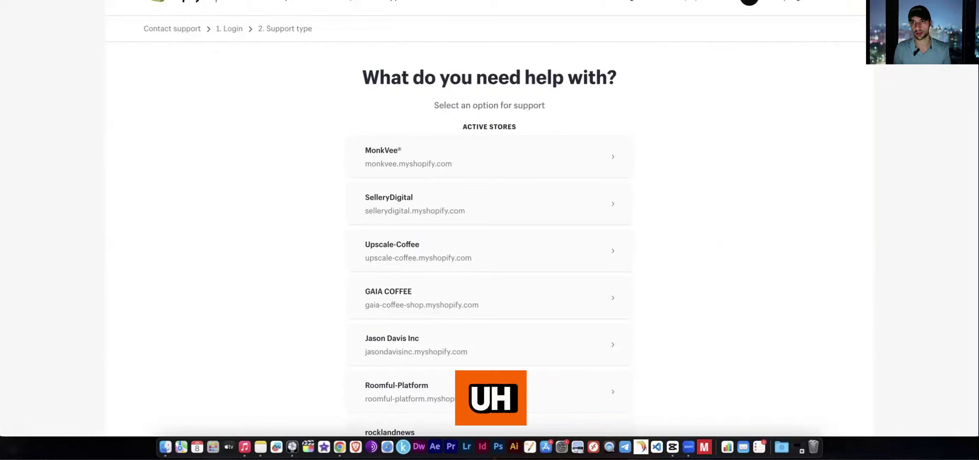
{"action": "key", "text": "super+w"}
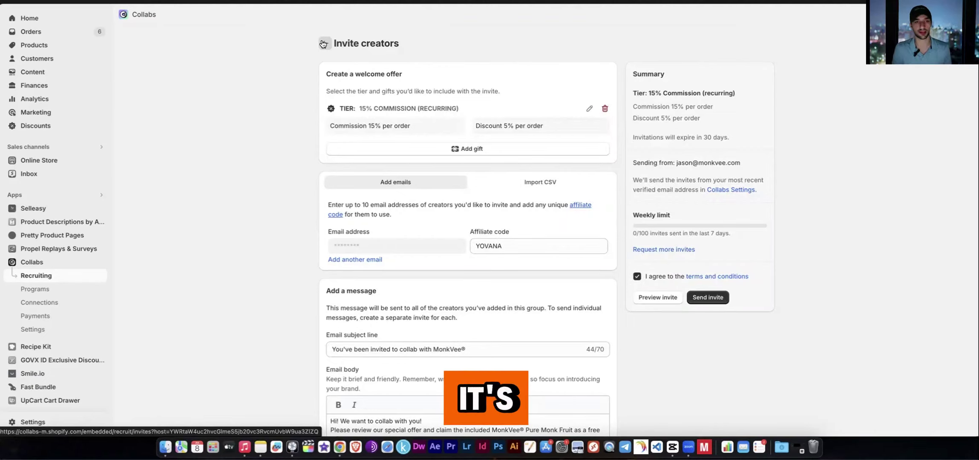
- Select the affiliate code value, then deselect it
{"action": "left_click_drag", "start_coordinate": [522, 246], "coordinate": [465, 244]}
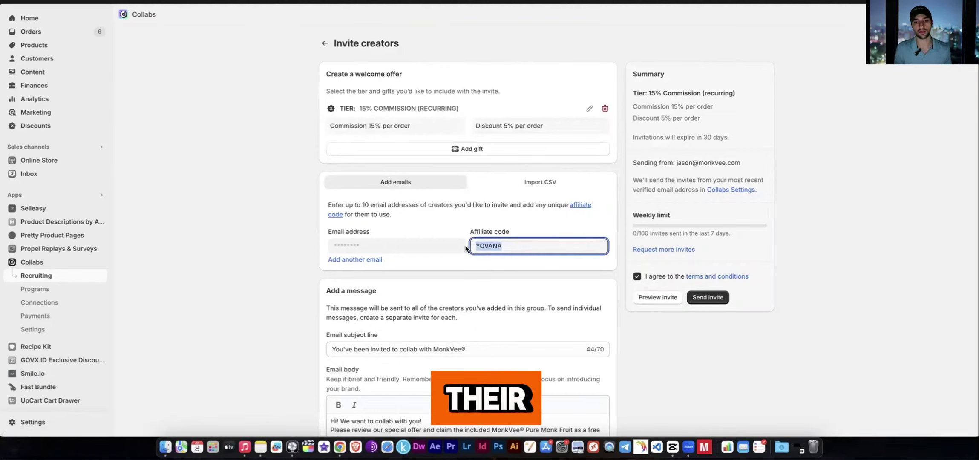
{"action": "left_click", "coordinate": [528, 231]}
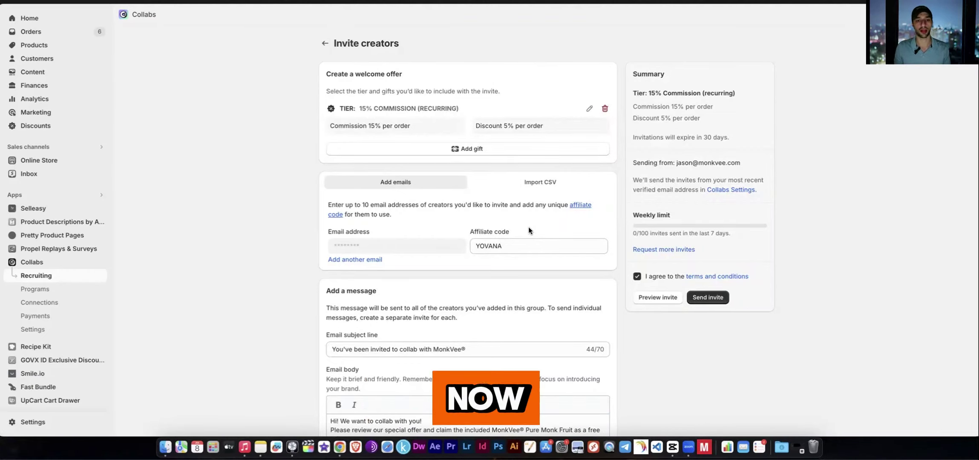
{"action": "left_click", "coordinate": [325, 43]}
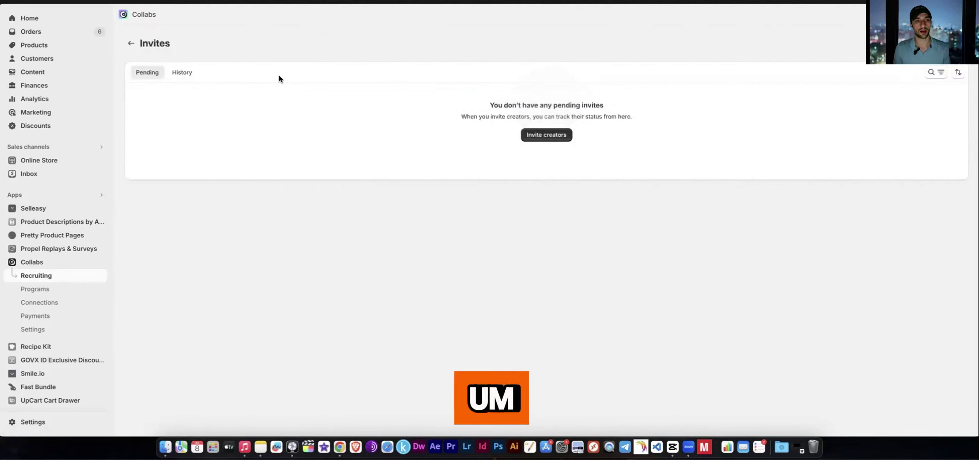
{"action": "left_click", "coordinate": [40, 276]}
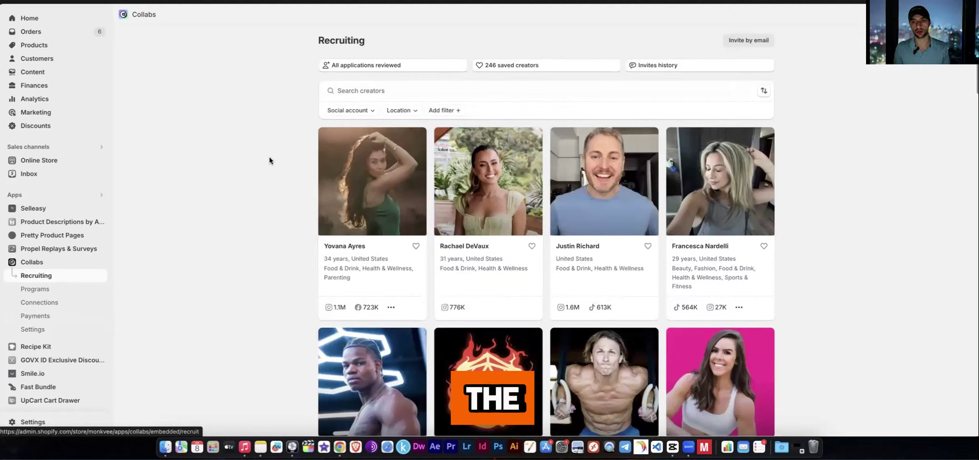
{"action": "scroll", "coordinate": [269, 161], "scroll_direction": "down", "scroll_amount": 15}
{"action": "scroll", "coordinate": [260, 176], "scroll_direction": "down", "scroll_amount": 15}
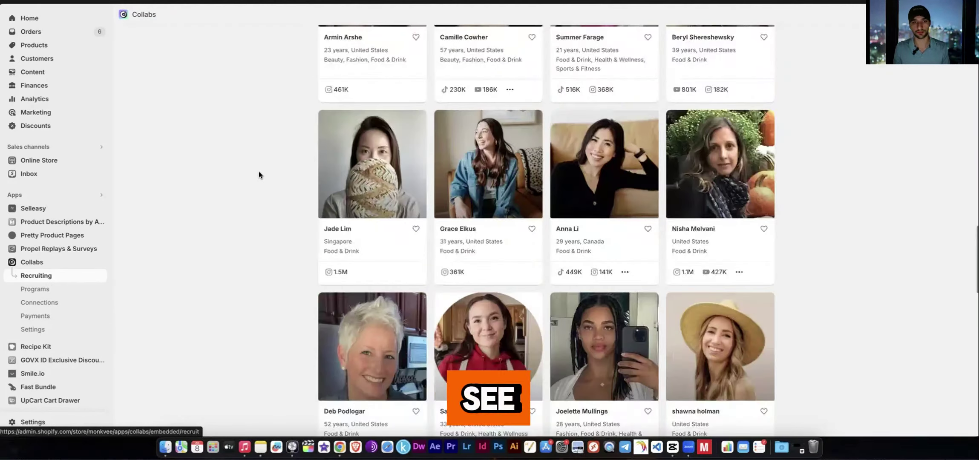
{"action": "scroll", "coordinate": [266, 169], "scroll_direction": "up", "scroll_amount": 20}
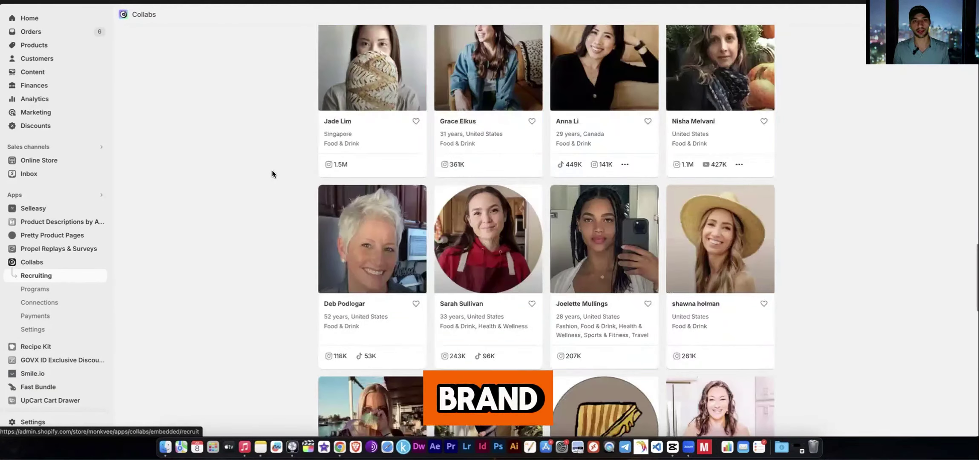
{"action": "left_click", "coordinate": [362, 93]}
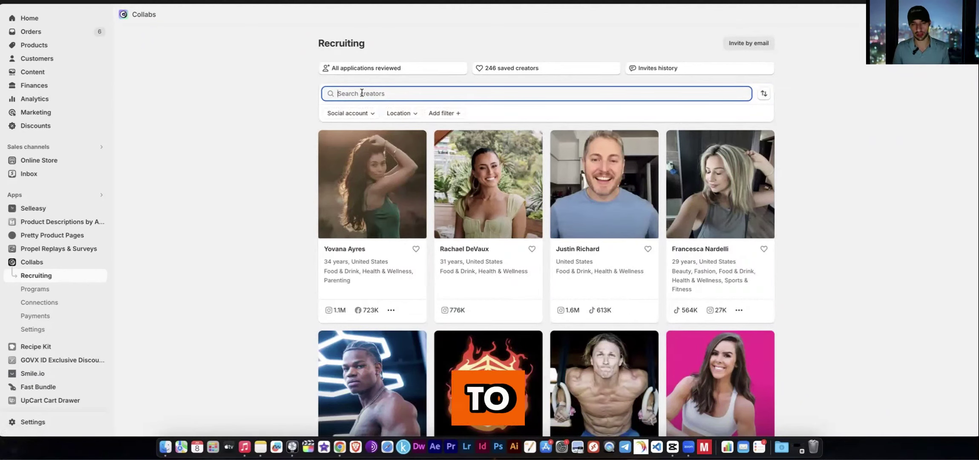
{"action": "left_click", "coordinate": [365, 115]}
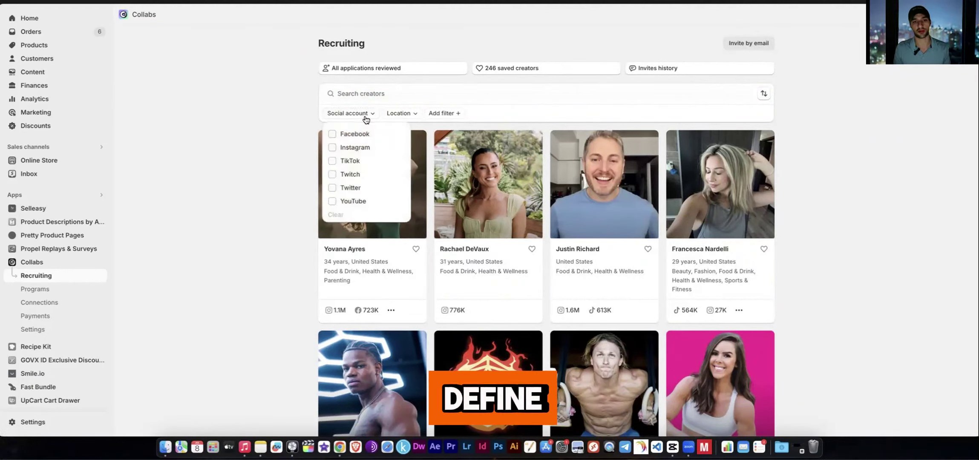
{"action": "left_click", "coordinate": [294, 125]}
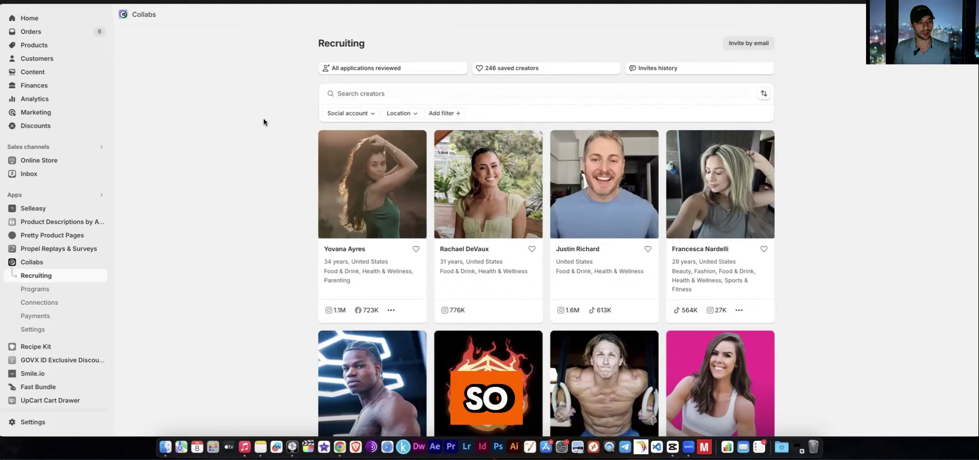
{"action": "left_click", "coordinate": [605, 172]}
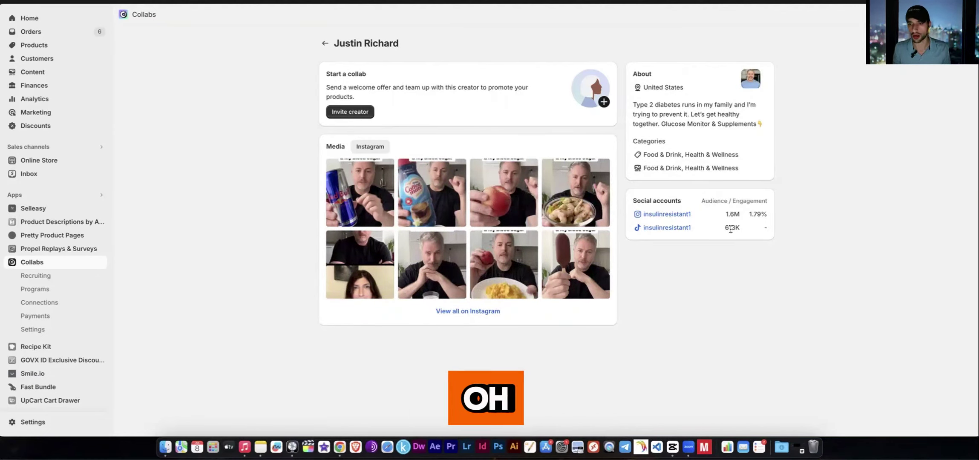
{"action": "left_click_drag", "start_coordinate": [749, 217], "coordinate": [767, 213]}
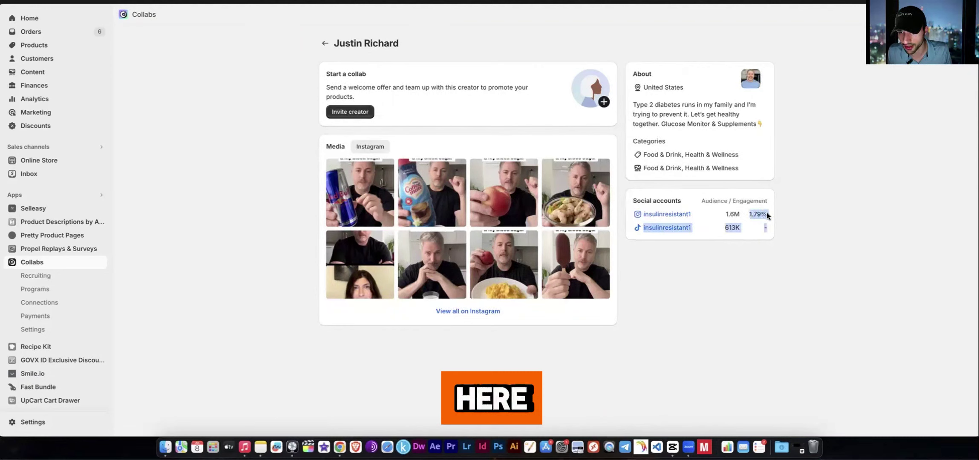
{"action": "left_click", "coordinate": [791, 211]}
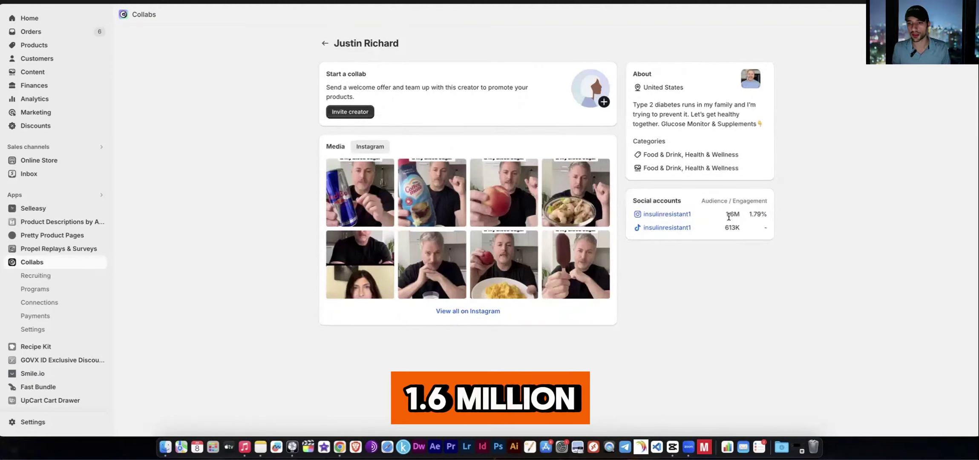
{"action": "left_click_drag", "start_coordinate": [746, 211], "coordinate": [765, 214]}
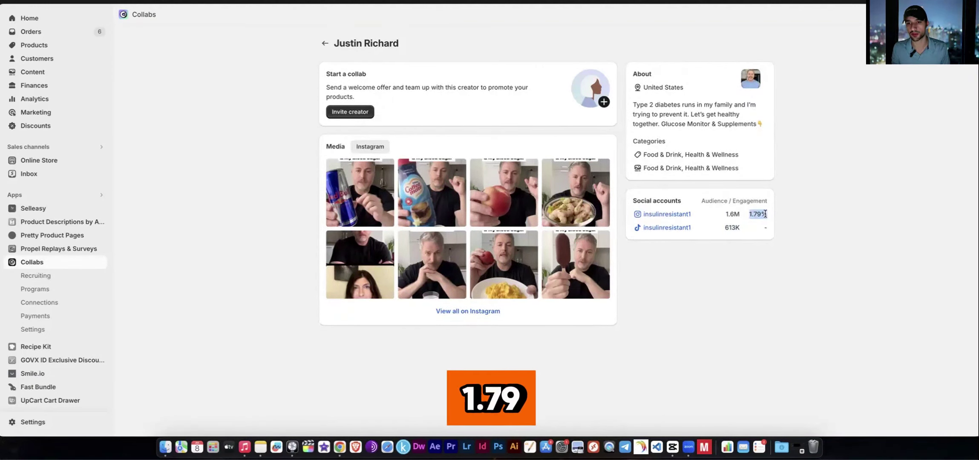
{"action": "left_click", "coordinate": [790, 202]}
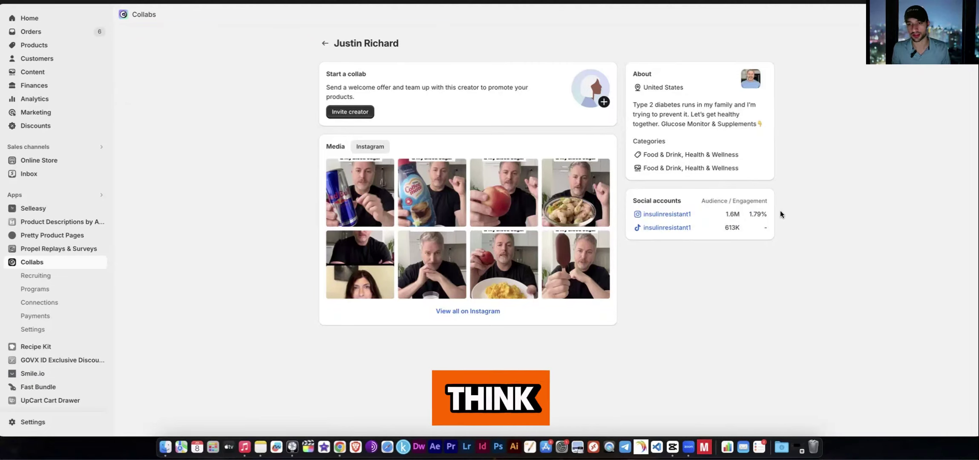
{"action": "left_click", "coordinate": [325, 43]}
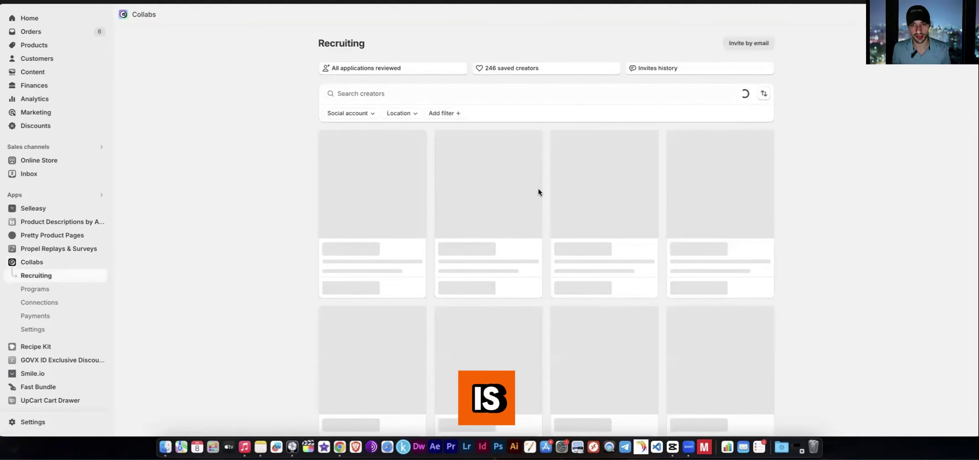
{"action": "scroll", "coordinate": [554, 187], "scroll_direction": "down", "scroll_amount": 10}
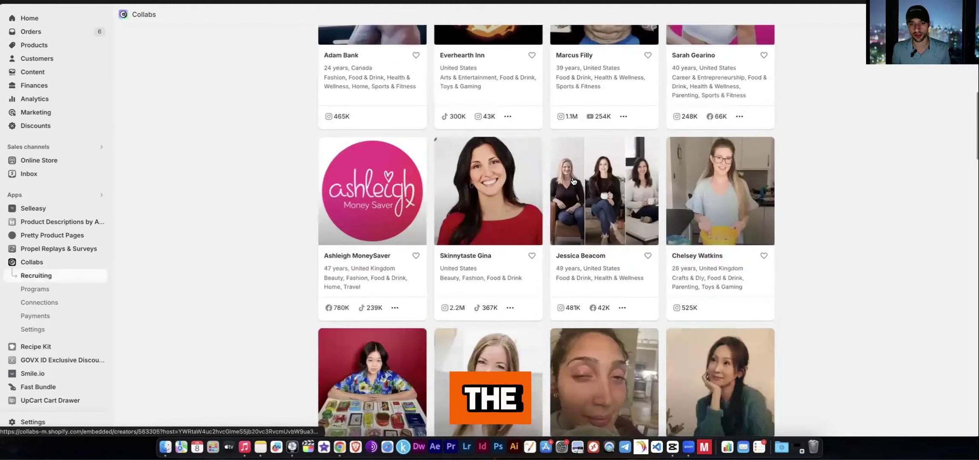
{"action": "left_click", "coordinate": [505, 191]}
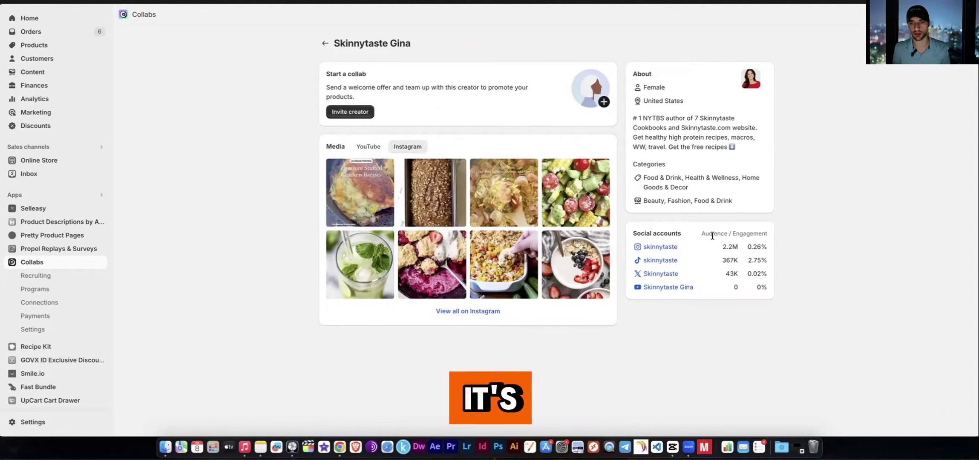
{"action": "mouse_move", "coordinate": [746, 247]}
{"action": "left_mouse_down"}
{"action": "mouse_move", "coordinate": [767, 249]}
{"action": "mouse_move", "coordinate": [764, 277]}
{"action": "mouse_move", "coordinate": [767, 247]}
{"action": "mouse_move", "coordinate": [768, 261]}
{"action": "left_mouse_up"}
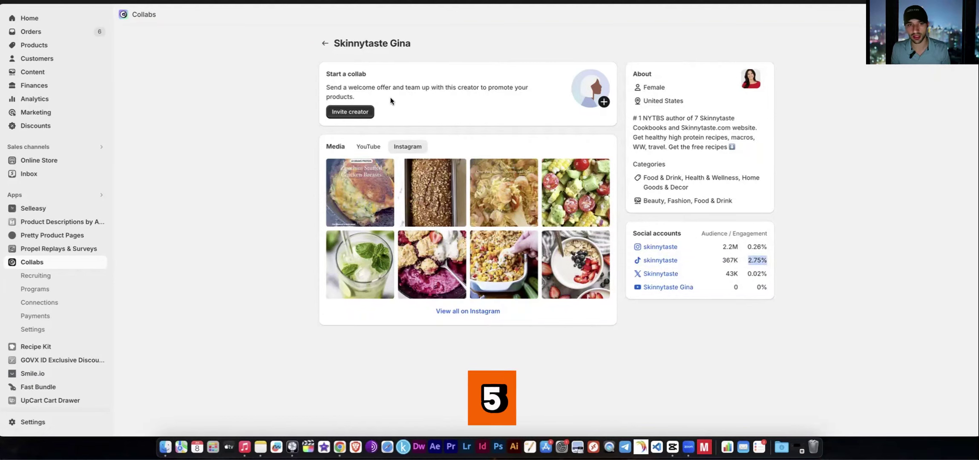
{"action": "left_click", "coordinate": [325, 43]}
- Search the creator directory for 'baking'
{"action": "left_click", "coordinate": [356, 94]}
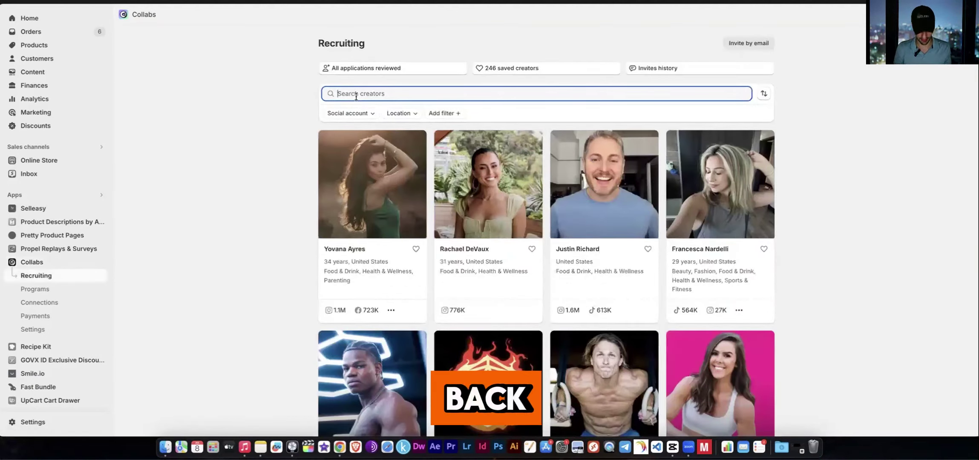
{"action": "type", "text": "baking"}
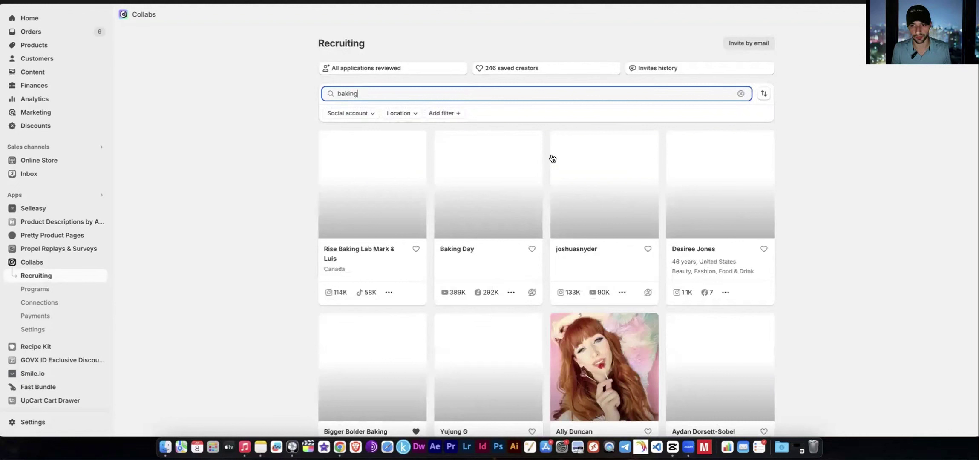
{"action": "scroll", "coordinate": [592, 171], "scroll_direction": "down", "scroll_amount": 3}
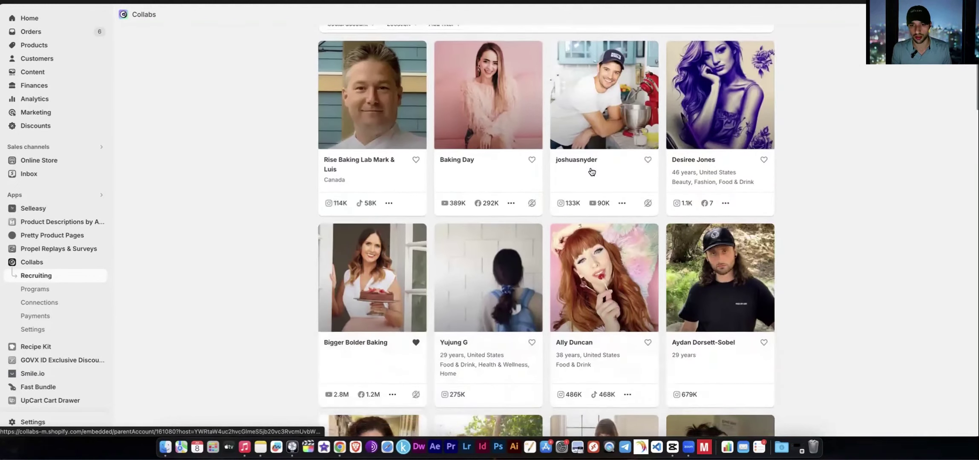
- View the Bigger Bolder Baking profile, then return and scroll through the baking results
{"action": "left_click", "coordinate": [368, 276]}
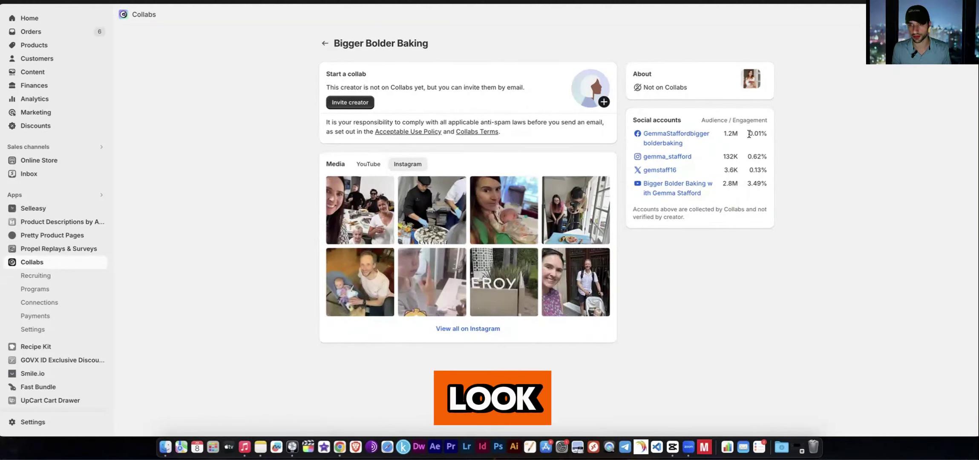
{"action": "left_click", "coordinate": [325, 43]}
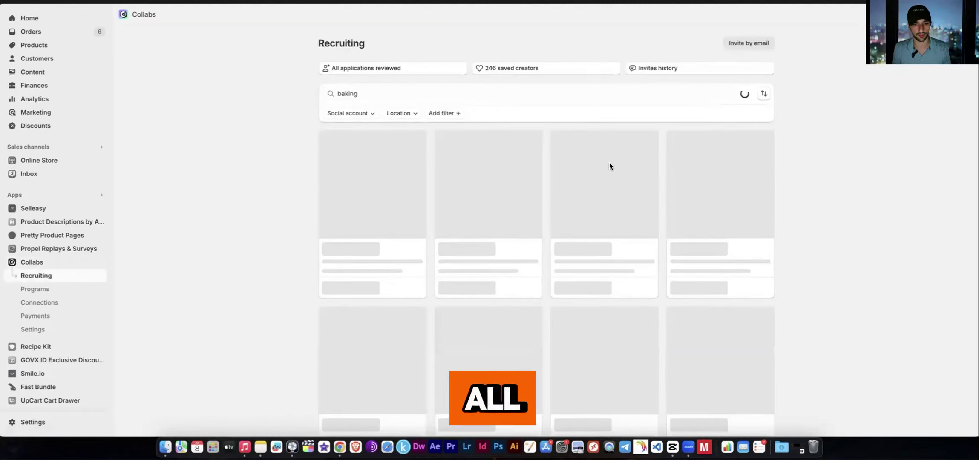
{"action": "scroll", "coordinate": [570, 149], "scroll_direction": "down", "scroll_amount": 10}
{"action": "scroll", "coordinate": [580, 164], "scroll_direction": "down", "scroll_amount": 10}
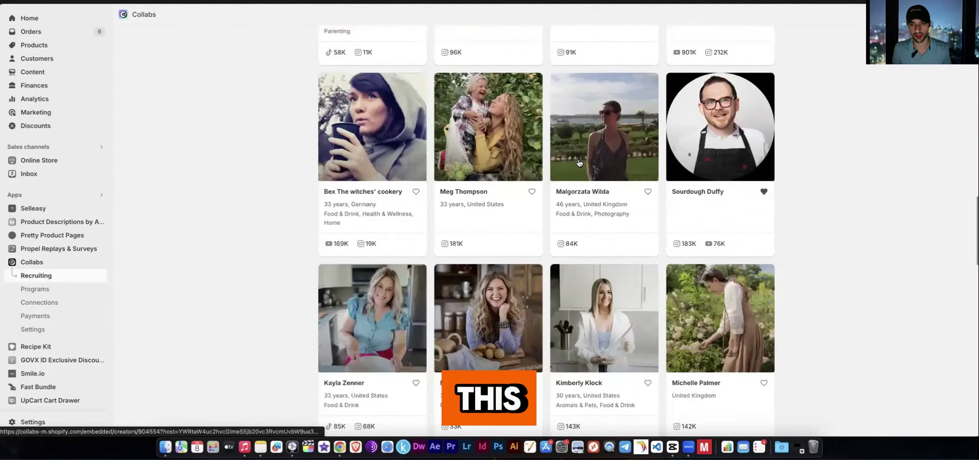
{"action": "scroll", "coordinate": [572, 163], "scroll_direction": "down", "scroll_amount": 10}
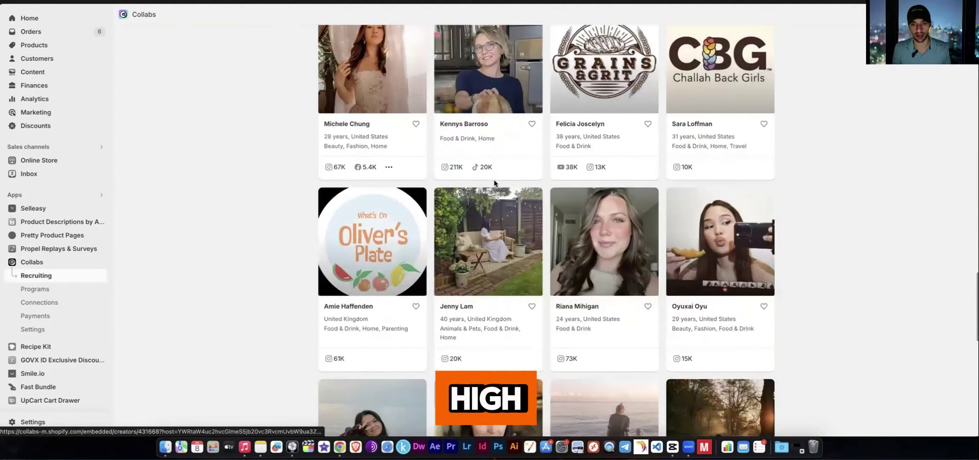
{"action": "scroll", "coordinate": [518, 187], "scroll_direction": "down", "scroll_amount": 5}
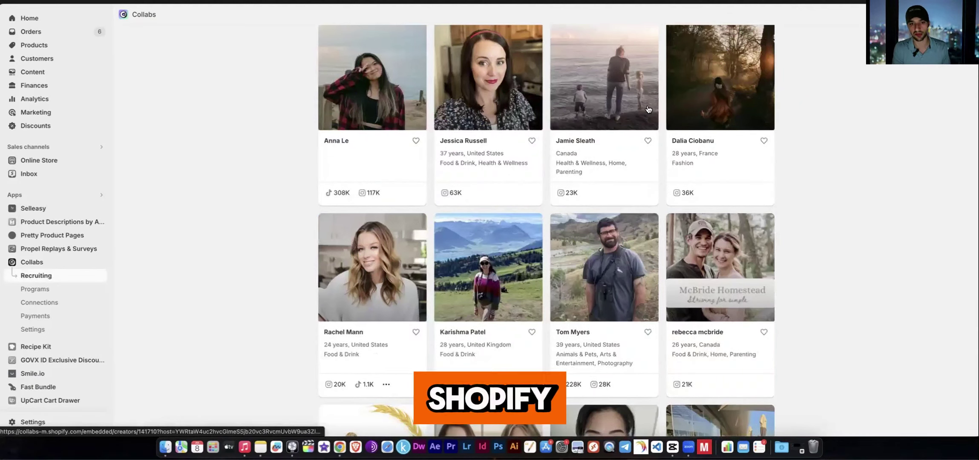
{"action": "scroll", "coordinate": [648, 110], "scroll_direction": "down", "scroll_amount": 5}
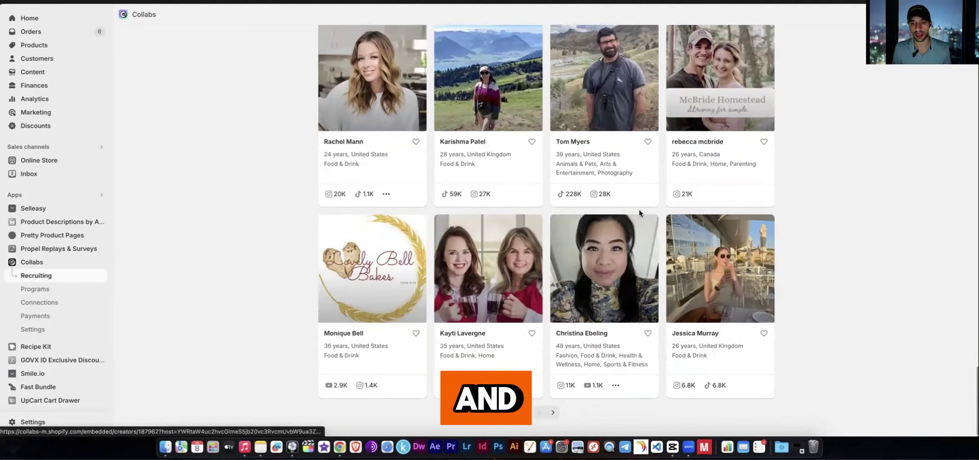
- Open the UK baking creator's profile and highlight its 6.8K followers and 4.89% engagement
{"action": "left_click", "coordinate": [703, 249]}
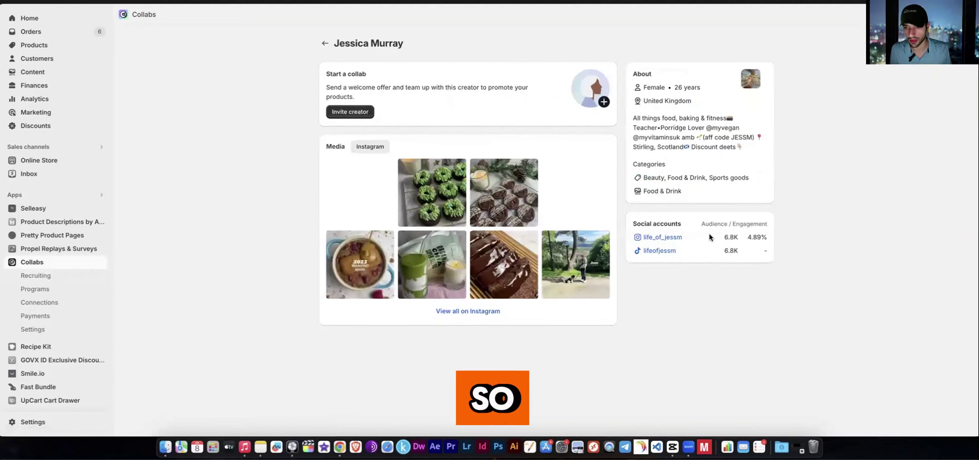
{"action": "double_click", "coordinate": [742, 237]}
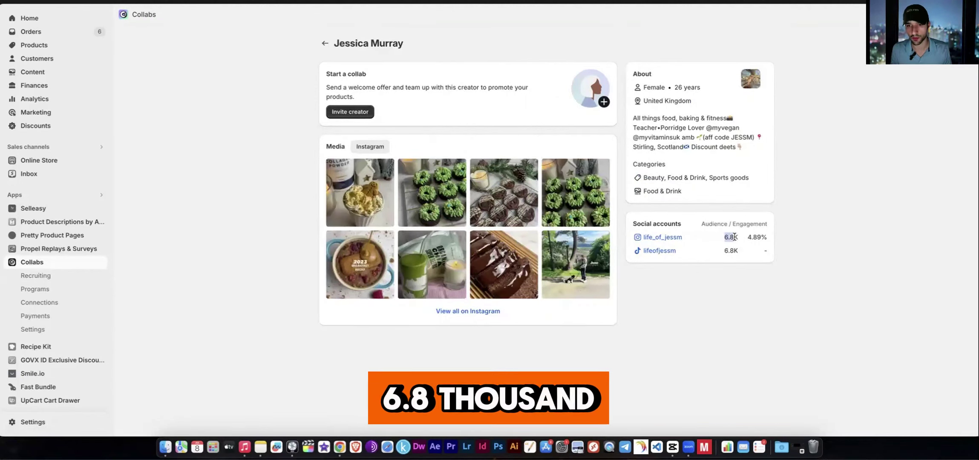
{"action": "left_click", "coordinate": [743, 239]}
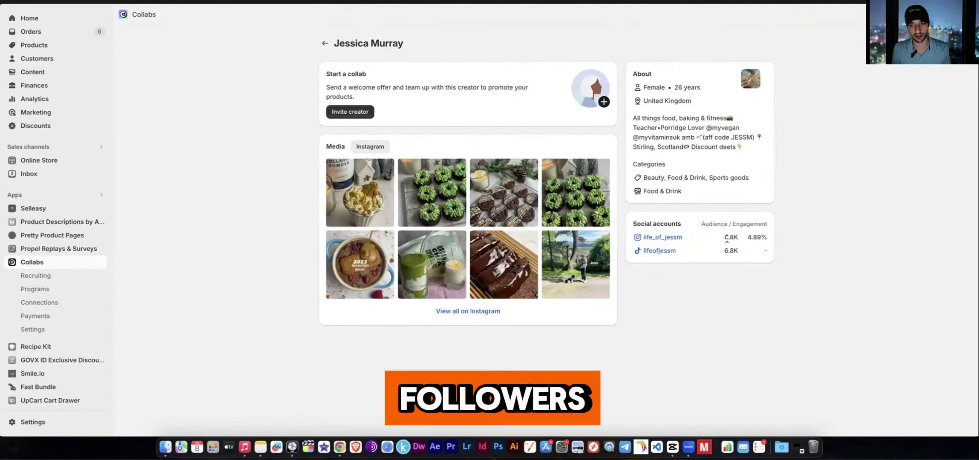
{"action": "triple_click", "coordinate": [762, 237]}
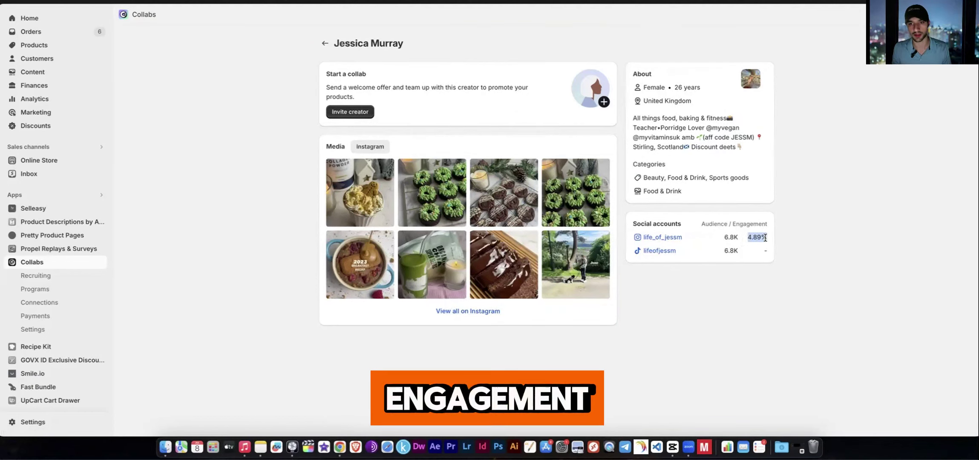
{"action": "left_click", "coordinate": [762, 238]}
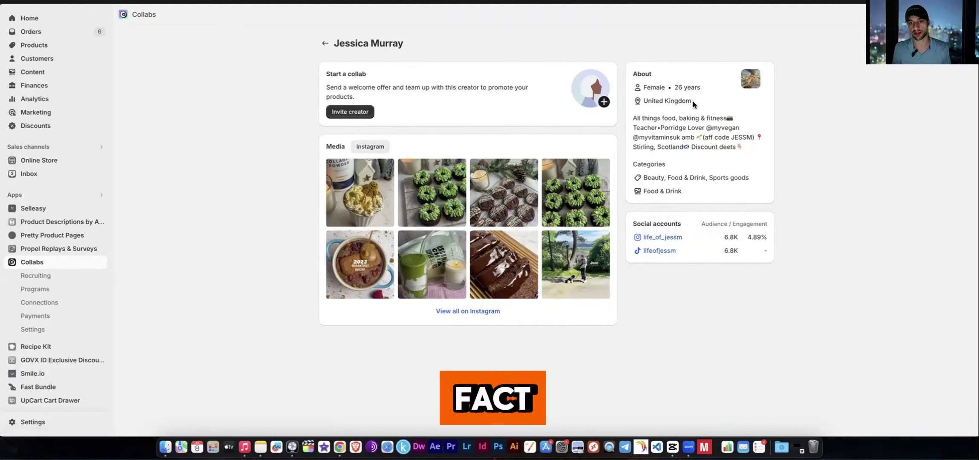
{"action": "left_click", "coordinate": [813, 151]}
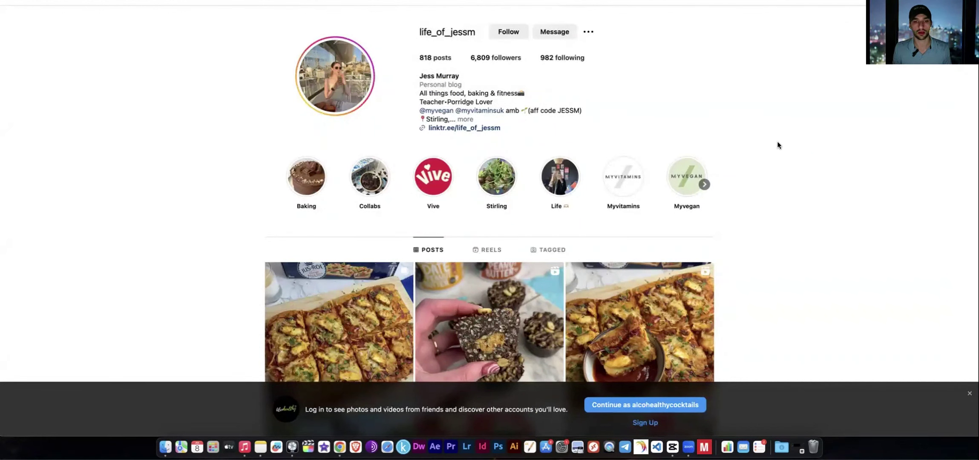
{"action": "scroll", "coordinate": [718, 186], "scroll_direction": "down", "scroll_amount": 3}
{"action": "scroll", "coordinate": [767, 168], "scroll_direction": "down", "scroll_amount": 1}
{"action": "scroll", "coordinate": [765, 167], "scroll_direction": "up", "scroll_amount": 3}
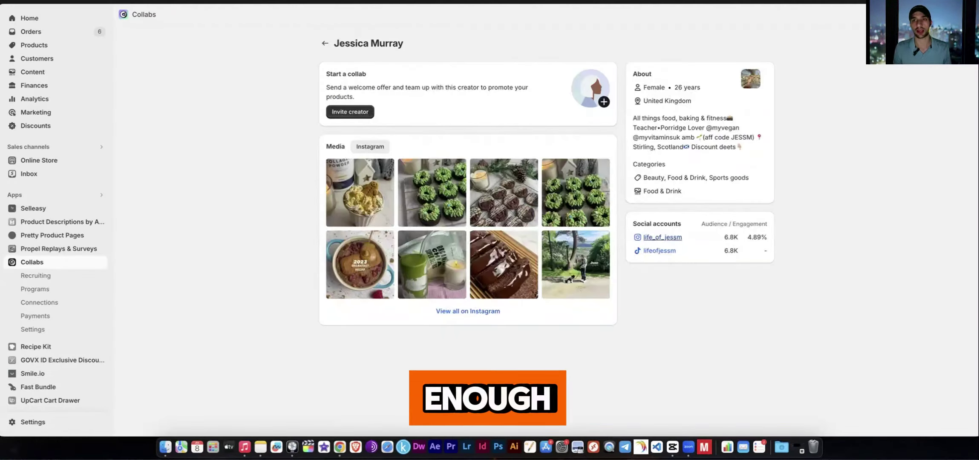
- Return to Recruiting and scroll through the baking creator search results
{"action": "left_click", "coordinate": [324, 43]}
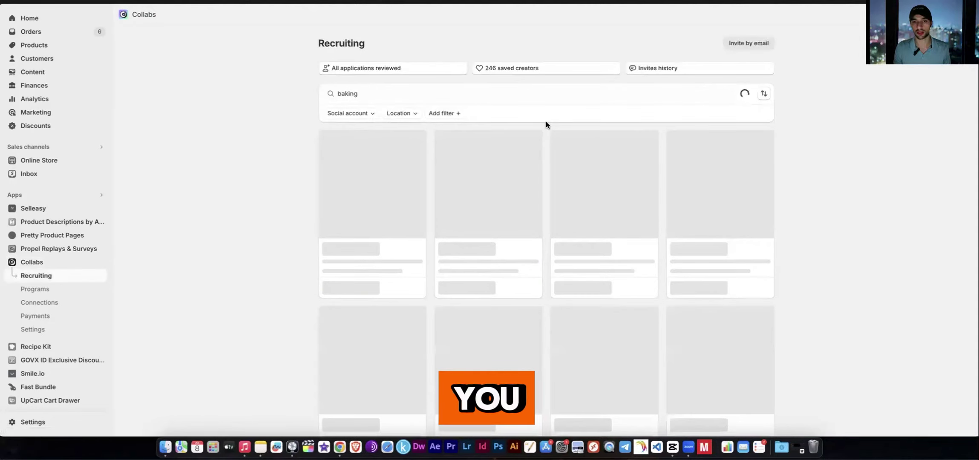
{"action": "scroll", "coordinate": [810, 155], "scroll_direction": "down", "scroll_amount": 10}
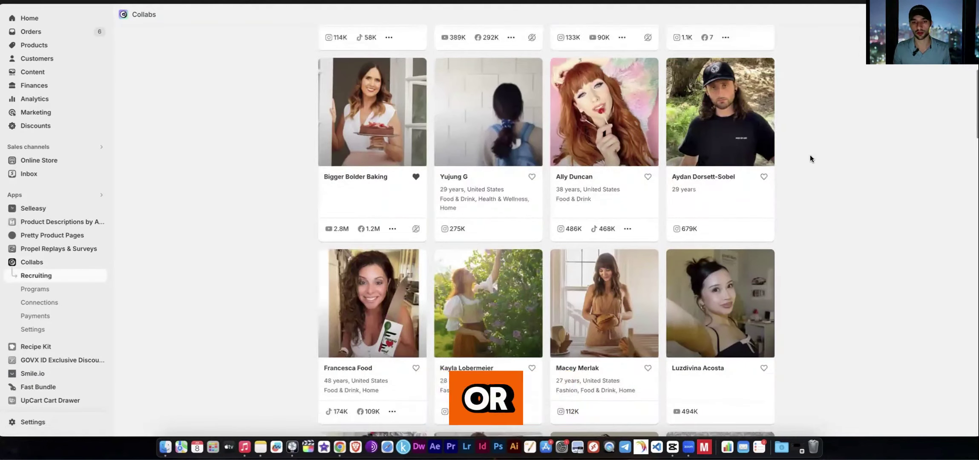
{"action": "scroll", "coordinate": [810, 154], "scroll_direction": "down", "scroll_amount": 10}
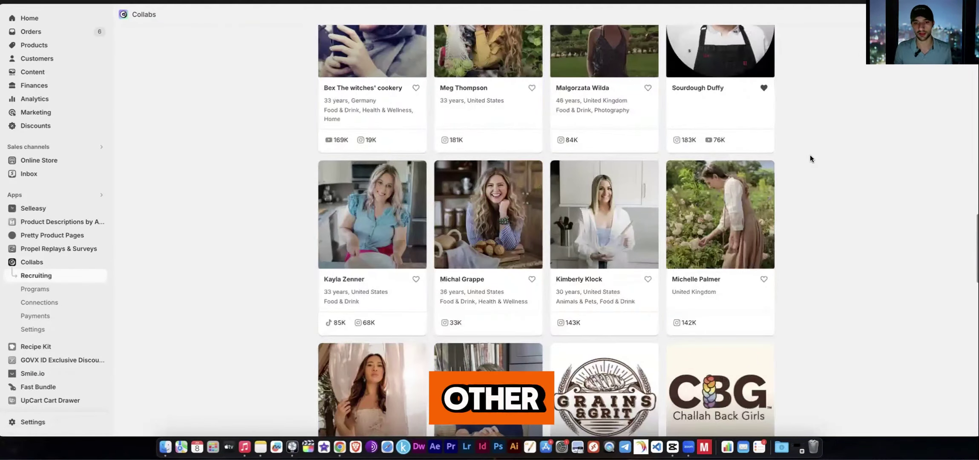
{"action": "scroll", "coordinate": [809, 154], "scroll_direction": "down", "scroll_amount": 5}
{"action": "scroll", "coordinate": [809, 156], "scroll_direction": "down", "scroll_amount": 6}
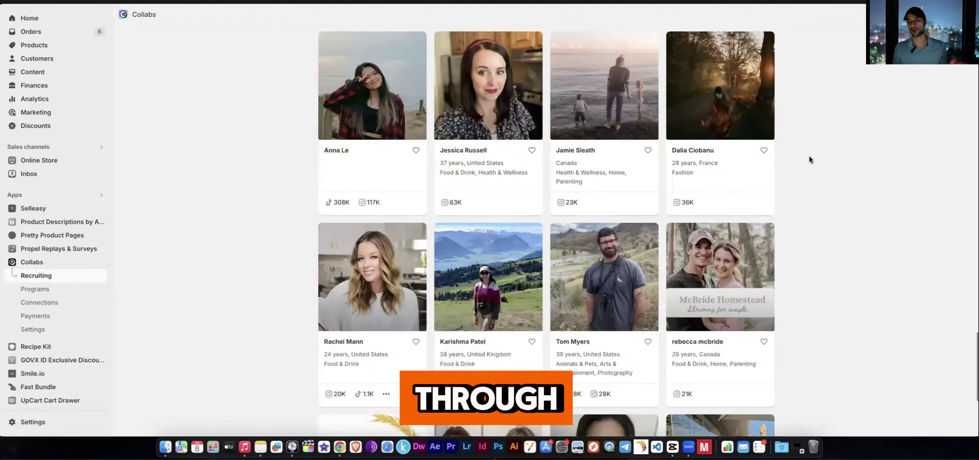
{"action": "scroll", "coordinate": [809, 156], "scroll_direction": "down", "scroll_amount": 1}
{"action": "scroll", "coordinate": [809, 155], "scroll_direction": "down", "scroll_amount": 12}
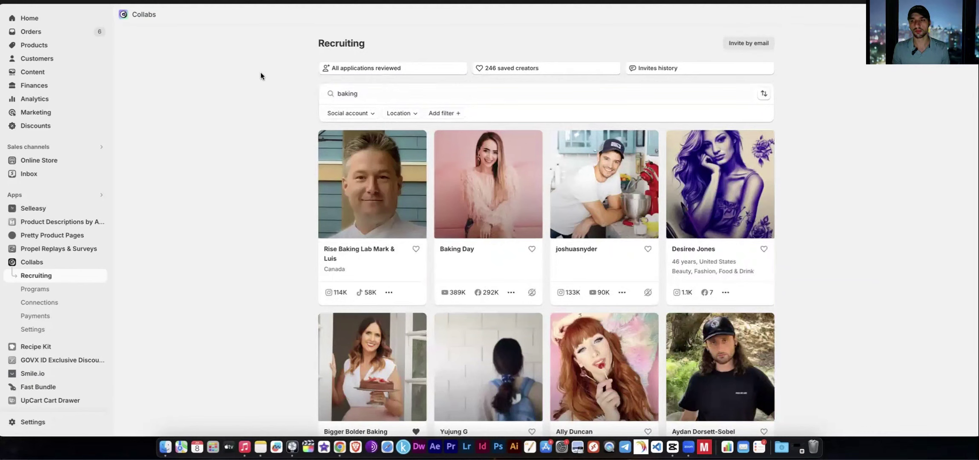
- Clear the 'baking' search and scroll through the full unfiltered creator grid
{"action": "double_click", "coordinate": [357, 94]}
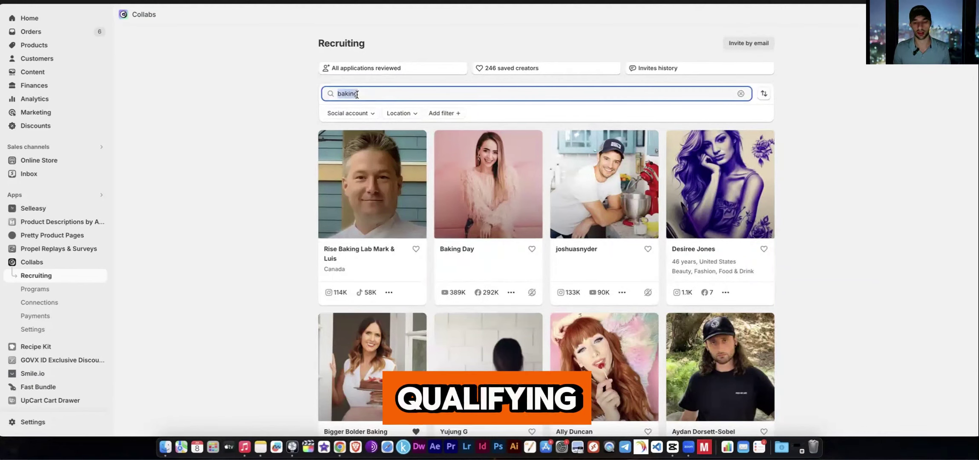
{"action": "left_click", "coordinate": [258, 106]}
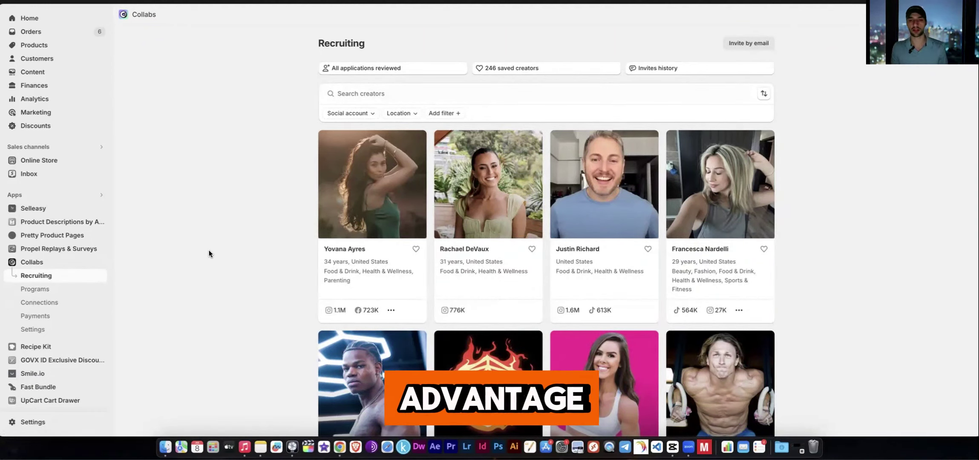
{"action": "scroll", "coordinate": [209, 254], "scroll_direction": "down", "scroll_amount": 20}
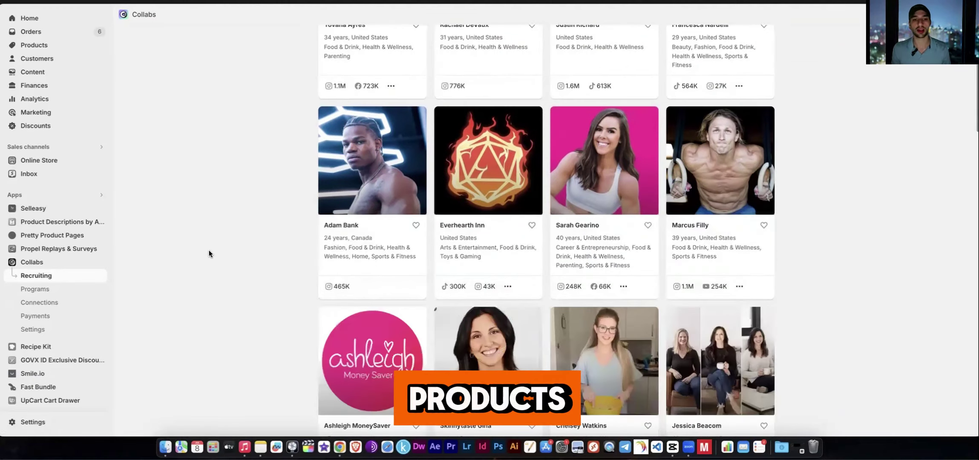
{"action": "scroll", "coordinate": [209, 254], "scroll_direction": "down", "scroll_amount": 2}
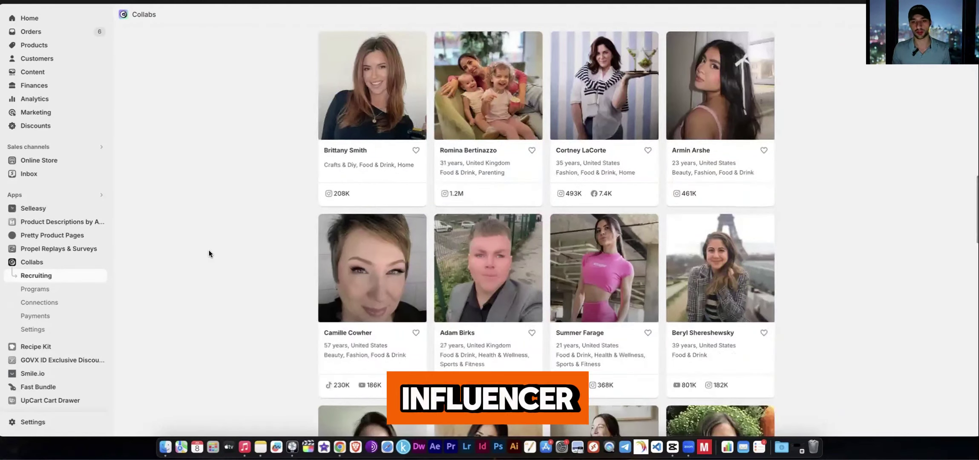
{"action": "scroll", "coordinate": [209, 254], "scroll_direction": "down", "scroll_amount": 14}
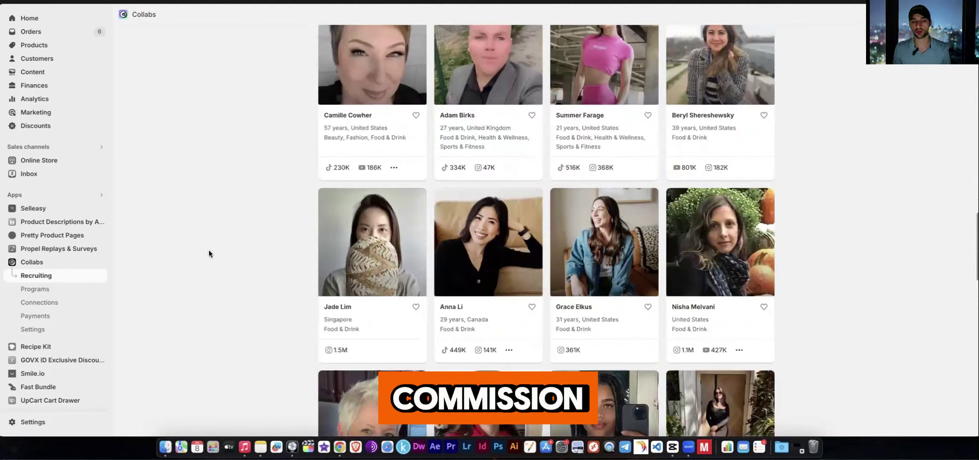
{"action": "scroll", "coordinate": [209, 253], "scroll_direction": "down", "scroll_amount": 5}
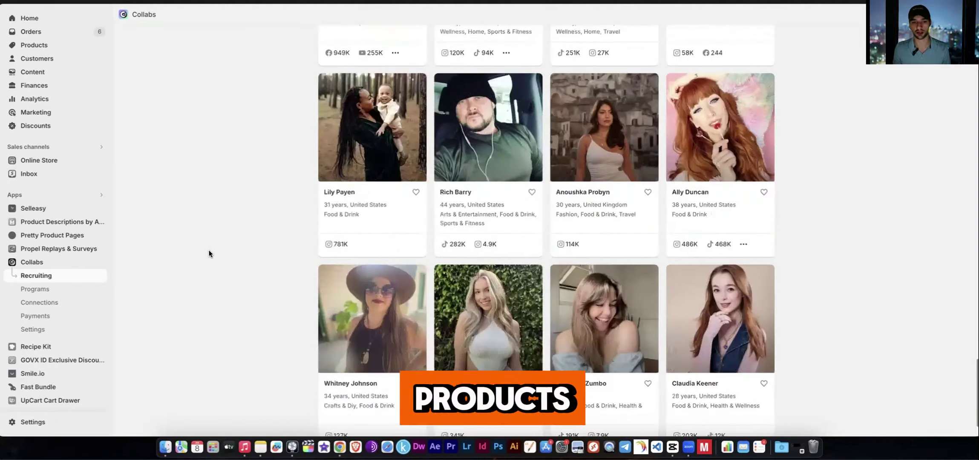
{"action": "scroll", "coordinate": [210, 247], "scroll_direction": "up", "scroll_amount": 20}
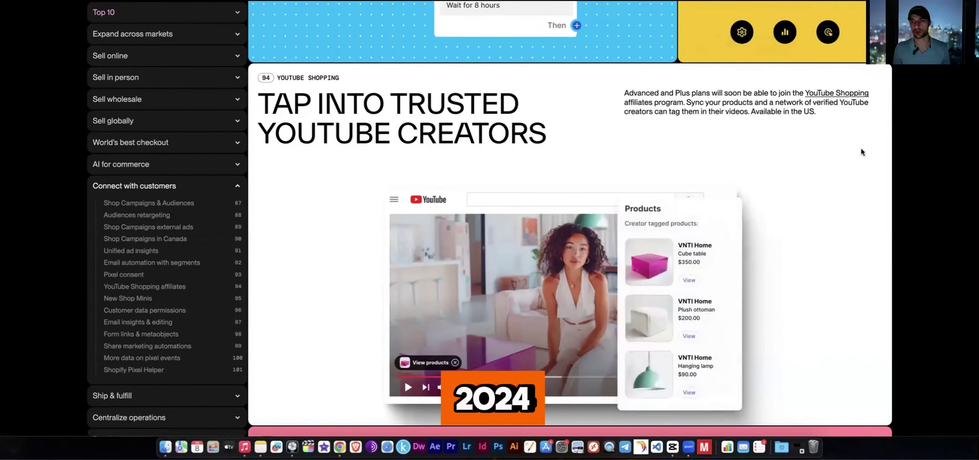
- Scroll the Summer '24 feature list until item 94, YouTube Shopping, is in view
{"action": "scroll", "coordinate": [934, 148], "scroll_direction": "up", "scroll_amount": 20}
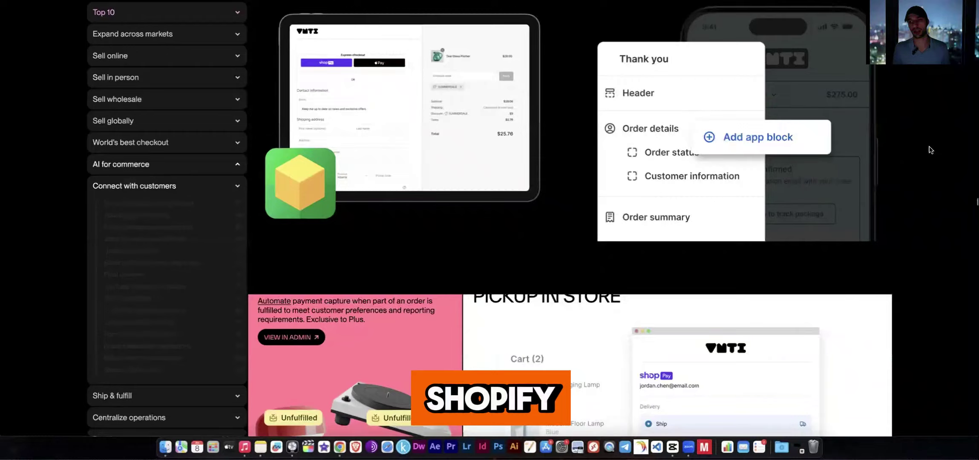
{"action": "scroll", "coordinate": [926, 153], "scroll_direction": "up", "scroll_amount": 20}
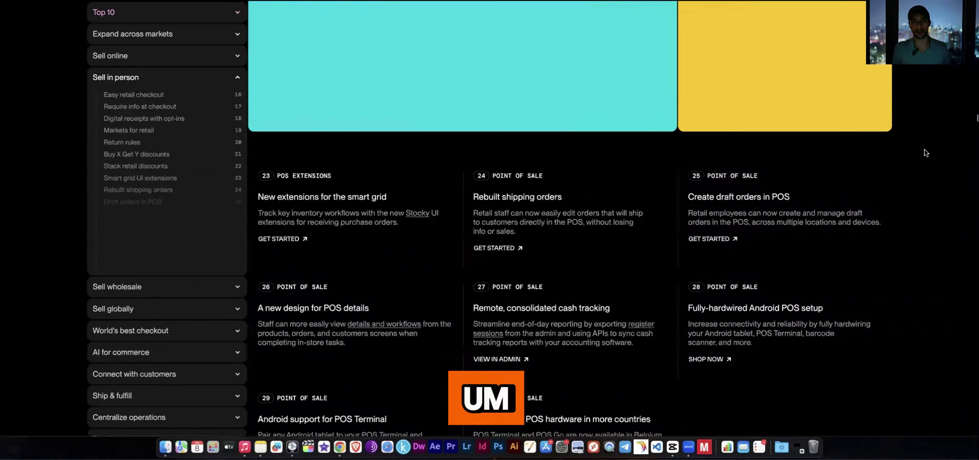
{"action": "scroll", "coordinate": [926, 153], "scroll_direction": "up", "scroll_amount": 10}
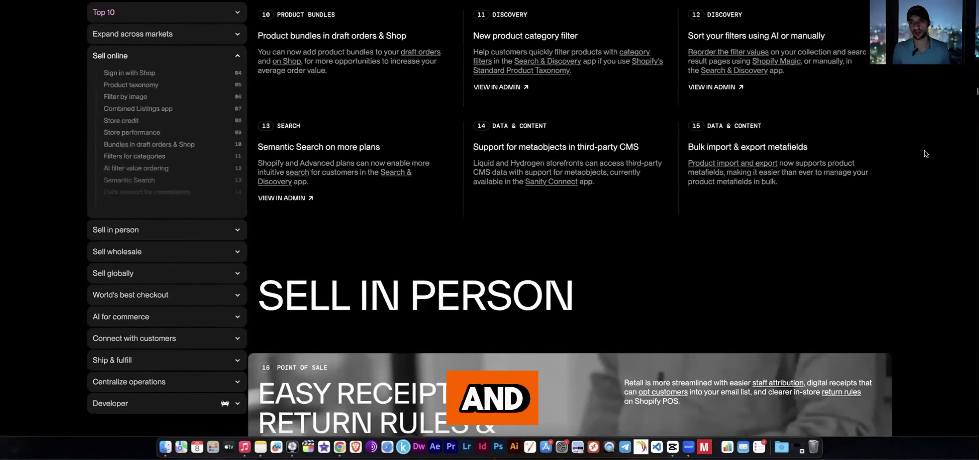
{"action": "scroll", "coordinate": [926, 153], "scroll_direction": "down", "scroll_amount": 20}
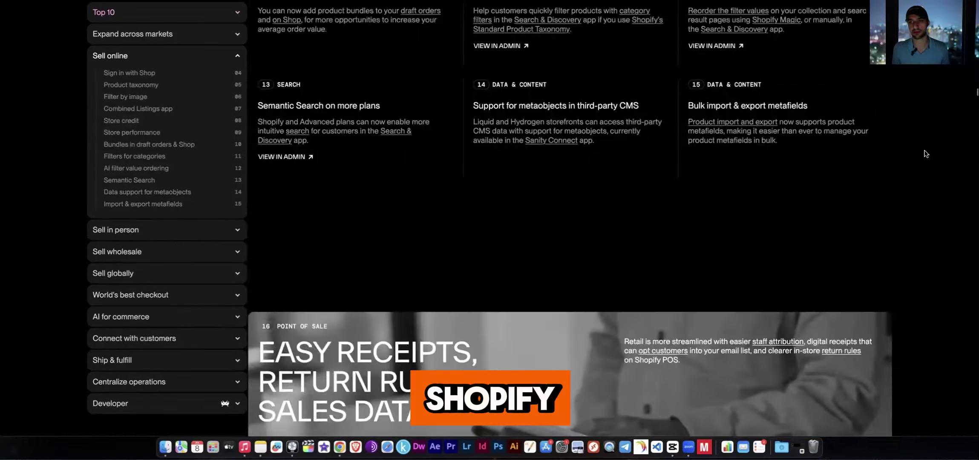
{"action": "scroll", "coordinate": [926, 153], "scroll_direction": "down", "scroll_amount": 20}
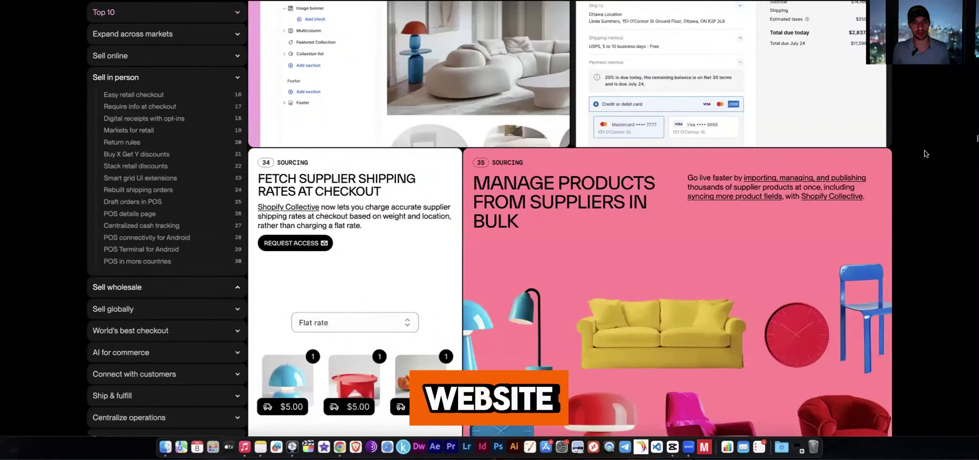
{"action": "scroll", "coordinate": [926, 153], "scroll_direction": "down", "scroll_amount": 15}
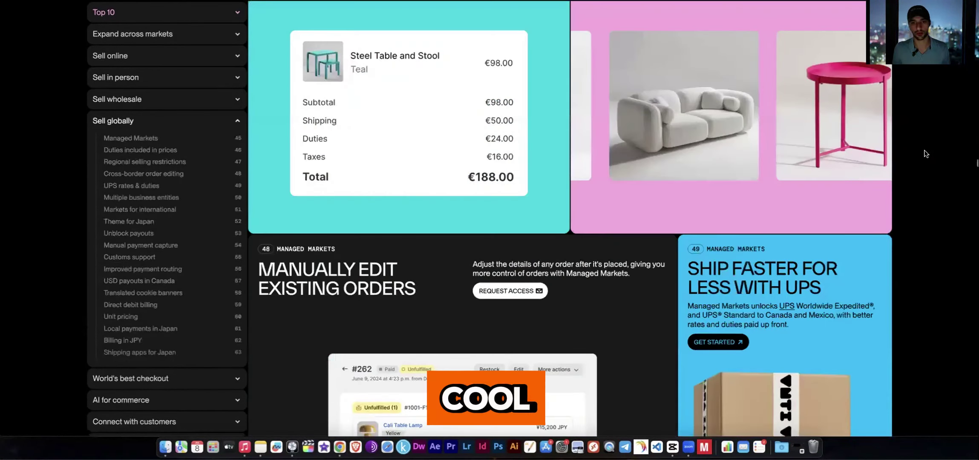
{"action": "scroll", "coordinate": [926, 153], "scroll_direction": "down", "scroll_amount": 15}
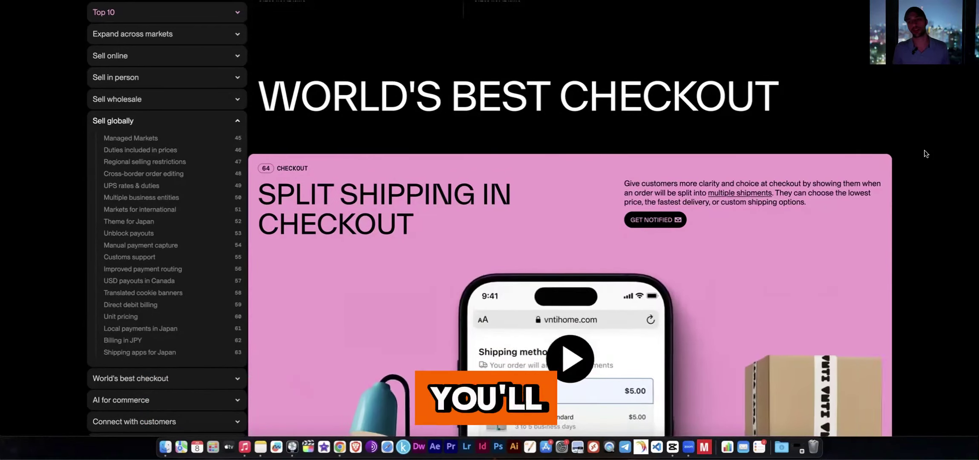
{"action": "scroll", "coordinate": [926, 153], "scroll_direction": "down", "scroll_amount": 5}
{"action": "scroll", "coordinate": [926, 154], "scroll_direction": "down", "scroll_amount": 15}
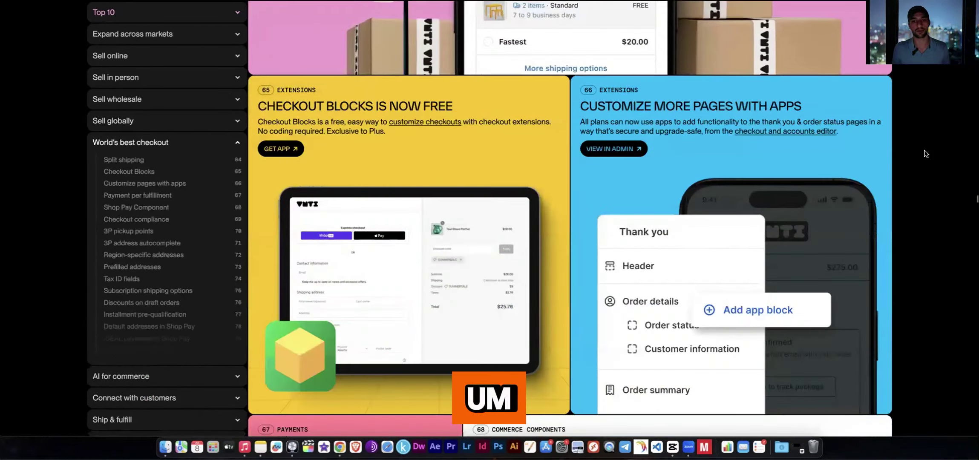
{"action": "scroll", "coordinate": [926, 154], "scroll_direction": "down", "scroll_amount": 20}
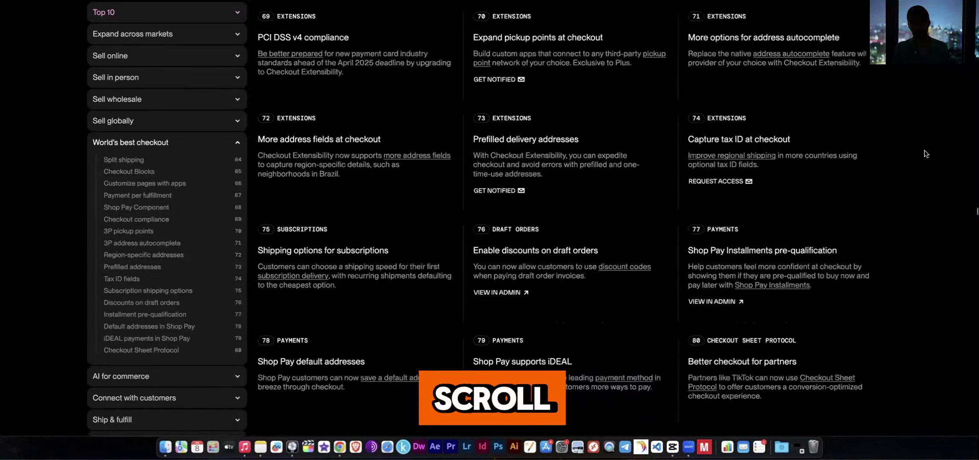
{"action": "scroll", "coordinate": [926, 154], "scroll_direction": "down", "scroll_amount": 20}
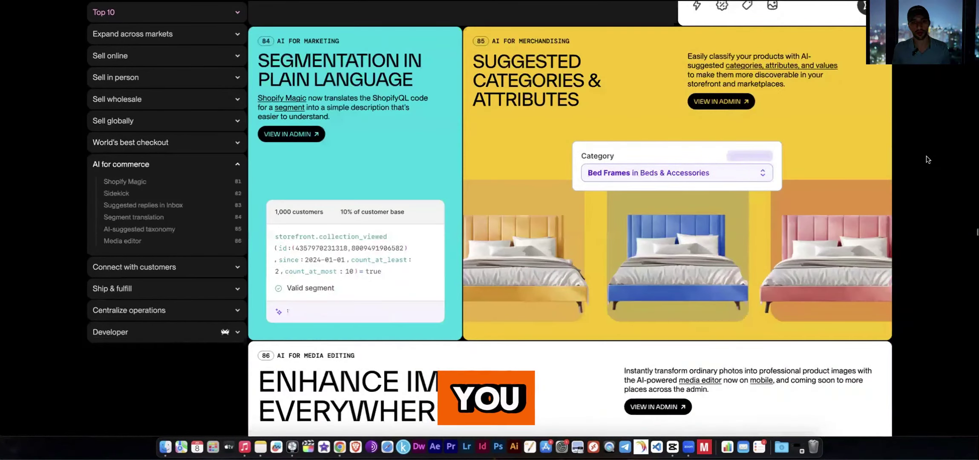
{"action": "scroll", "coordinate": [926, 159], "scroll_direction": "down", "scroll_amount": 10}
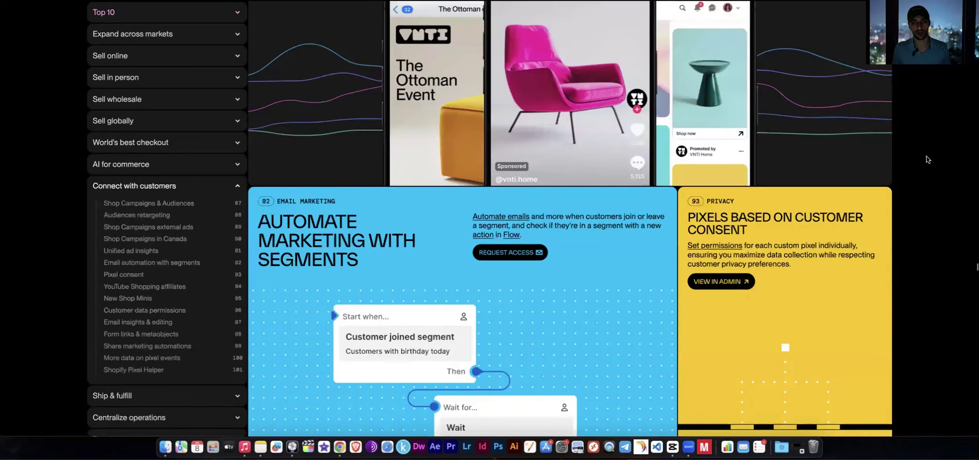
{"action": "scroll", "coordinate": [927, 159], "scroll_direction": "down", "scroll_amount": 8}
{"action": "scroll", "coordinate": [927, 159], "scroll_direction": "up", "scroll_amount": 1}
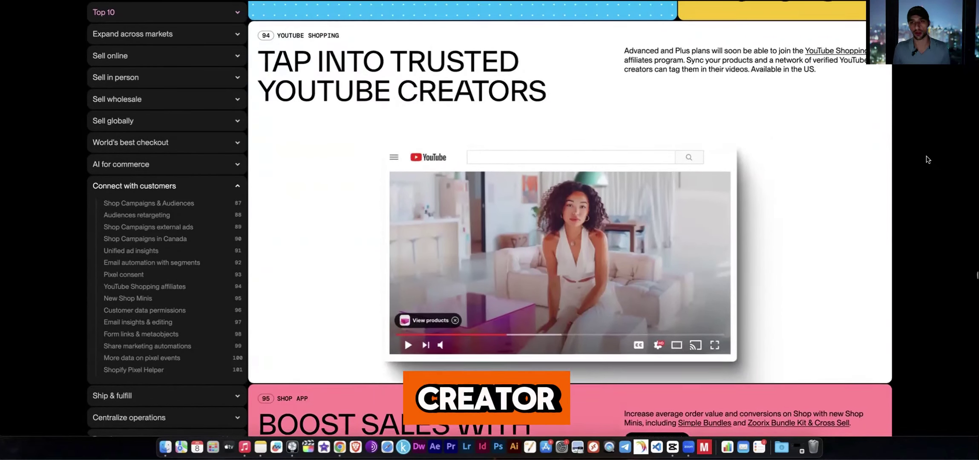
{"action": "scroll", "coordinate": [927, 159], "scroll_direction": "up", "scroll_amount": 2}
- Highlight the YouTube Shopping description's opening lines, including the word 'Advanced'
{"action": "scroll", "coordinate": [927, 160], "scroll_direction": "up", "scroll_amount": 1}
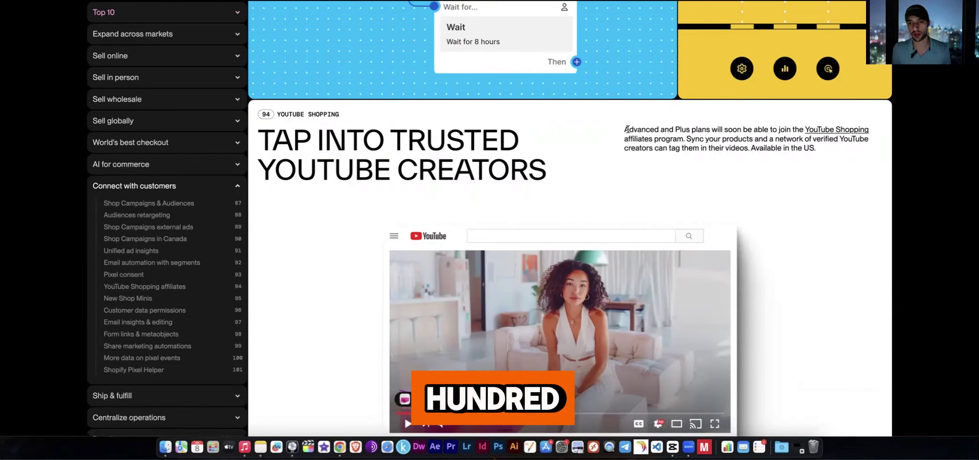
{"action": "left_click_drag", "start_coordinate": [626, 130], "coordinate": [868, 139]}
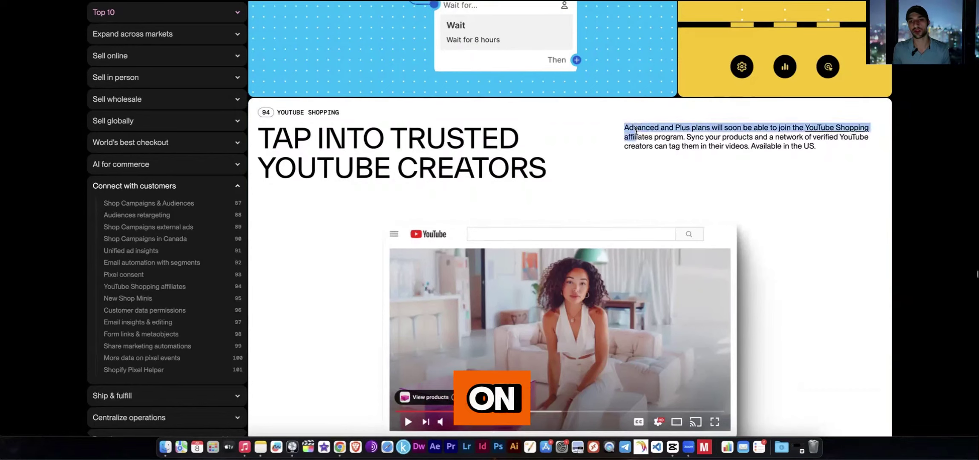
{"action": "double_click", "coordinate": [641, 130]}
{"action": "scroll", "coordinate": [659, 130], "scroll_direction": "up", "scroll_amount": 1}
{"action": "left_click", "coordinate": [675, 132]}
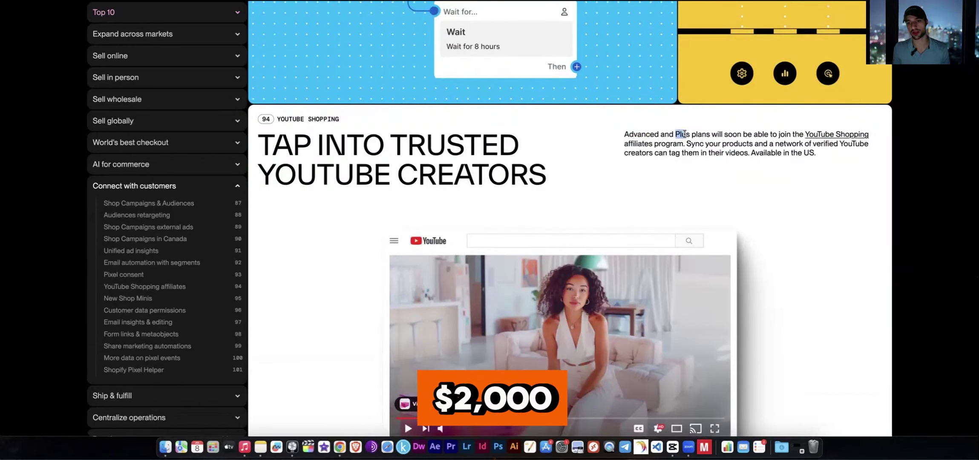
{"action": "double_click", "coordinate": [637, 134]}
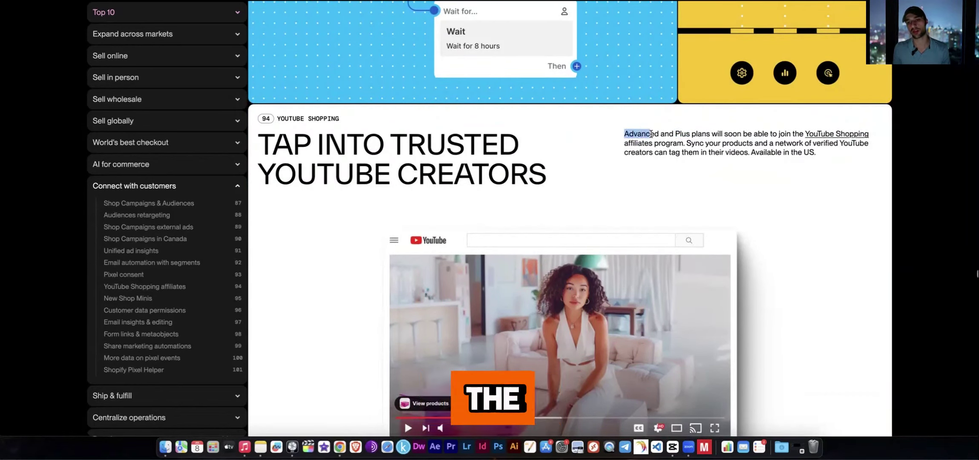
{"action": "left_click_drag", "start_coordinate": [712, 134], "coordinate": [681, 144]}
{"action": "left_click", "coordinate": [681, 143]}
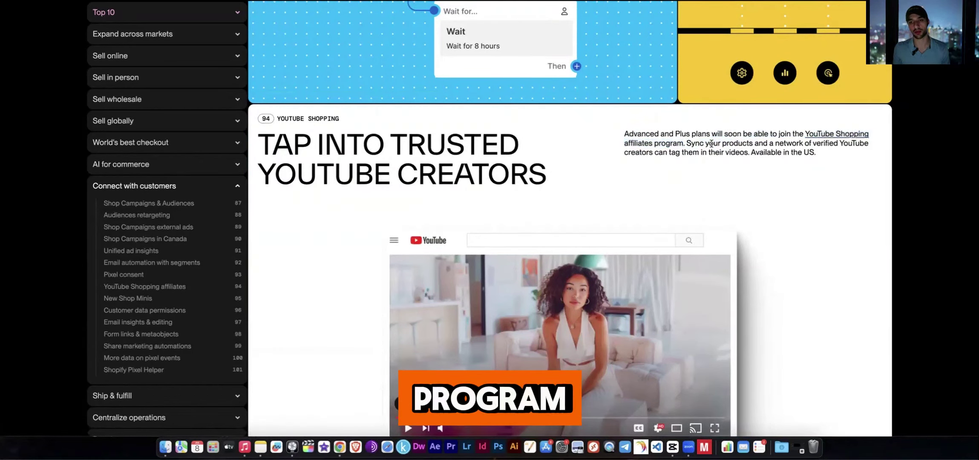
- Scroll down to the YouTube Shopping demo video as it plays
{"action": "scroll", "coordinate": [724, 136], "scroll_direction": "down", "scroll_amount": 1}
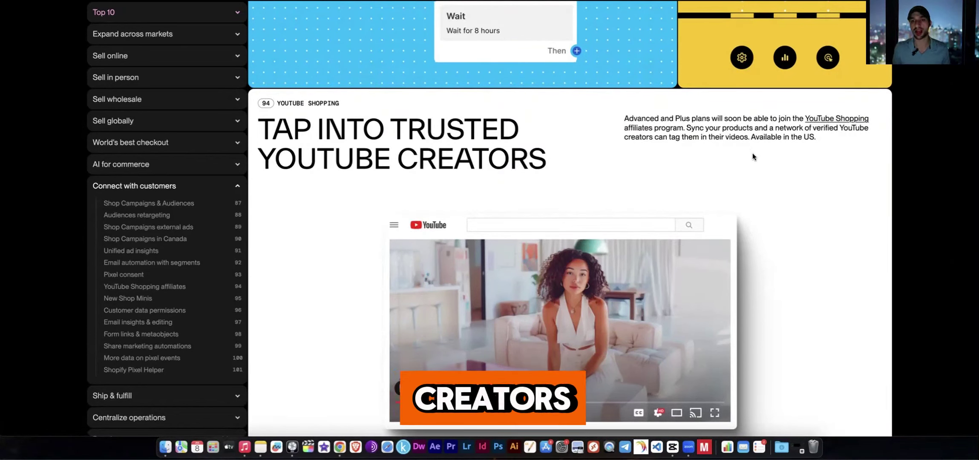
{"action": "scroll", "coordinate": [799, 171], "scroll_direction": "down", "scroll_amount": 1}
{"action": "scroll", "coordinate": [799, 169], "scroll_direction": "down", "scroll_amount": 2}
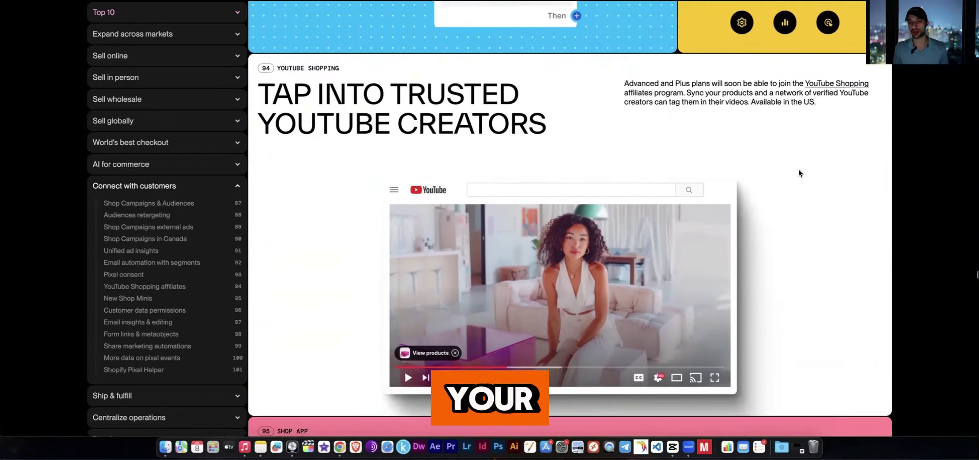
{"action": "scroll", "coordinate": [787, 202], "scroll_direction": "down", "scroll_amount": 1}
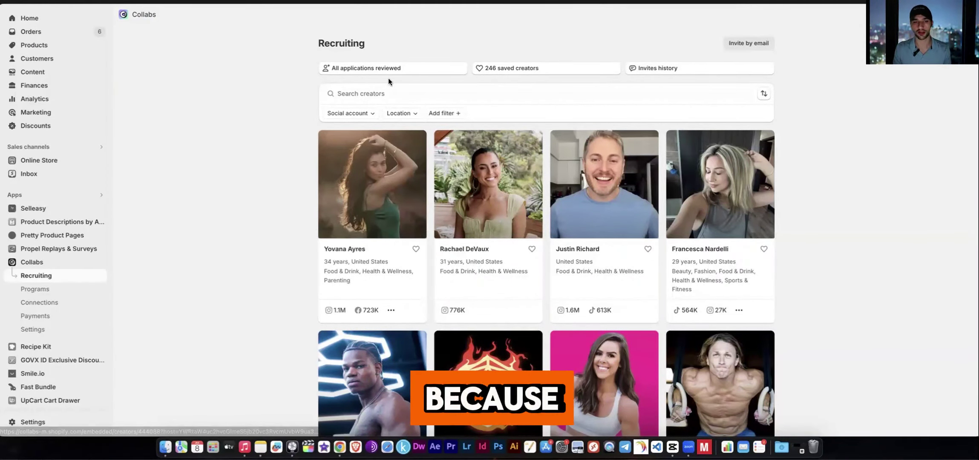
{"action": "scroll", "coordinate": [261, 135], "scroll_direction": "down", "scroll_amount": 10}
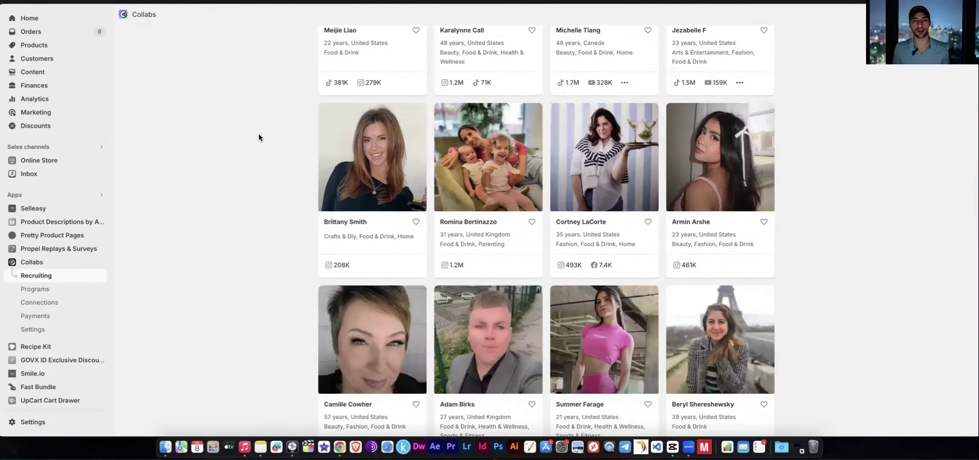
{"action": "scroll", "coordinate": [258, 135], "scroll_direction": "down", "scroll_amount": 10}
{"action": "scroll", "coordinate": [259, 147], "scroll_direction": "up", "scroll_amount": 20}
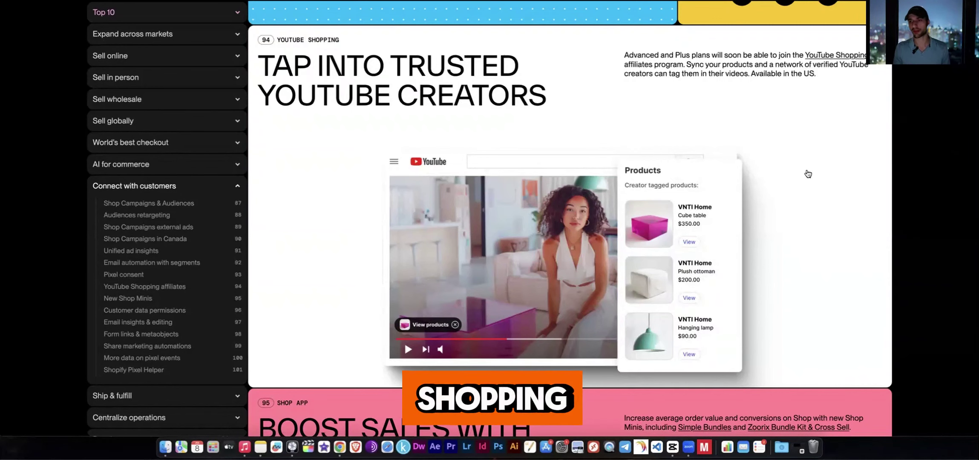
- Skim the Summer '24 list past Point of Sale, Sell globally, checkout, AI and advertising cards
{"action": "scroll", "coordinate": [819, 175], "scroll_direction": "down", "scroll_amount": 3}
{"action": "scroll", "coordinate": [819, 175], "scroll_direction": "up", "scroll_amount": 4}
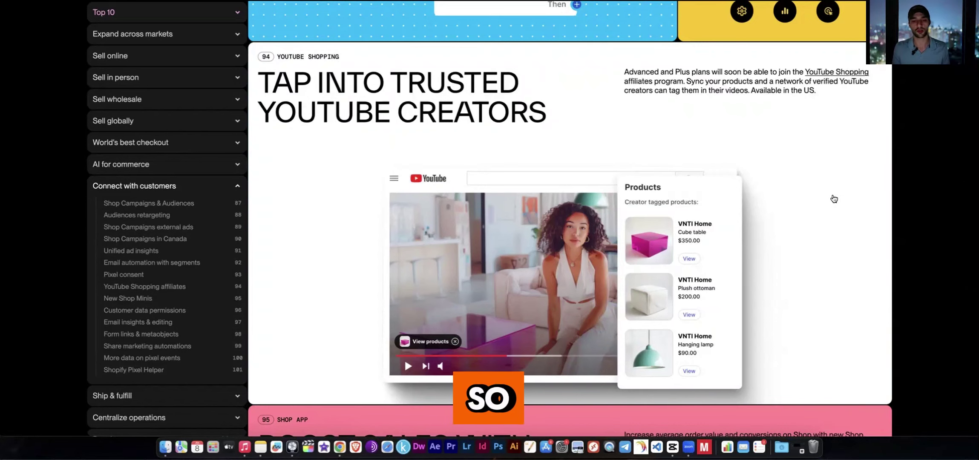
{"action": "scroll", "coordinate": [831, 197], "scroll_direction": "down", "scroll_amount": 5}
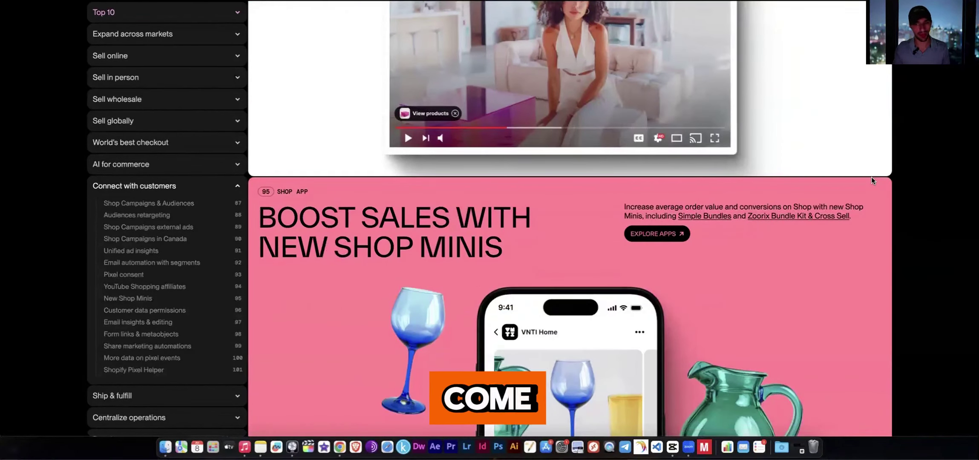
{"action": "scroll", "coordinate": [871, 180], "scroll_direction": "up", "scroll_amount": 3}
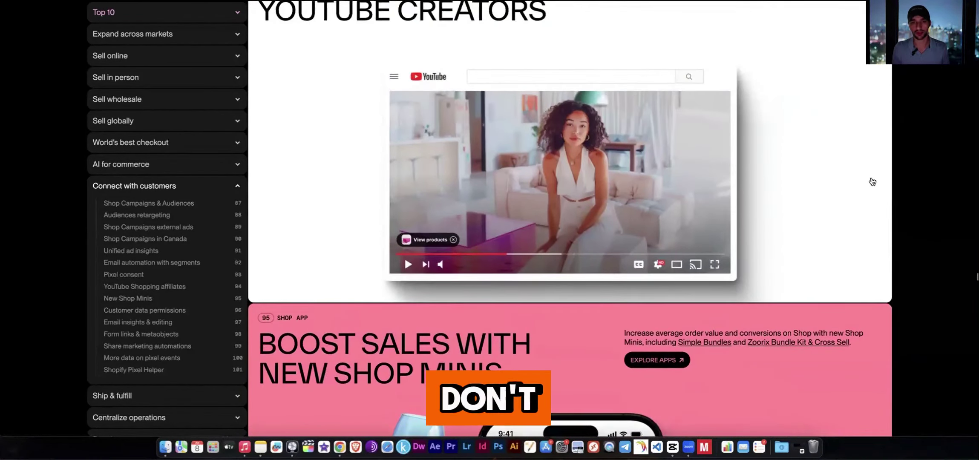
{"action": "scroll", "coordinate": [916, 177], "scroll_direction": "up", "scroll_amount": 2}
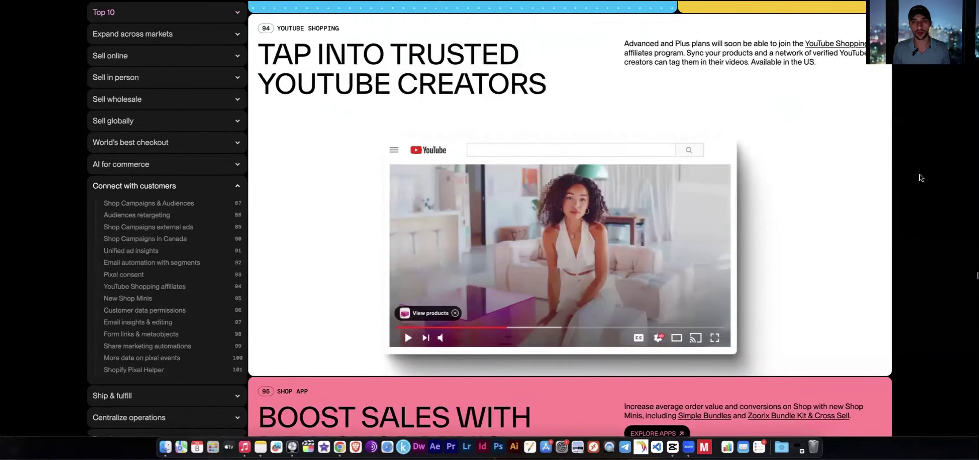
{"action": "scroll", "coordinate": [920, 175], "scroll_direction": "up", "scroll_amount": 5}
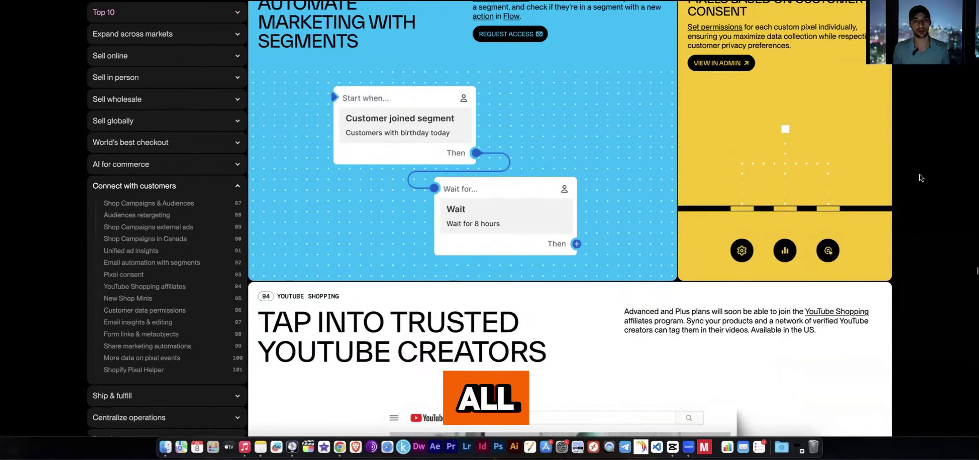
{"action": "scroll", "coordinate": [920, 174], "scroll_direction": "up", "scroll_amount": 20}
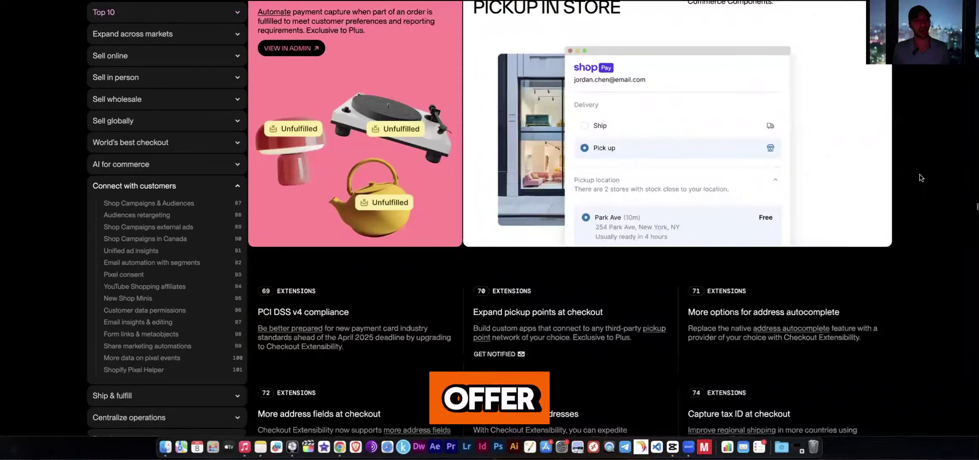
{"action": "scroll", "coordinate": [919, 173], "scroll_direction": "down", "scroll_amount": 5}
{"action": "scroll", "coordinate": [919, 174], "scroll_direction": "up", "scroll_amount": 5}
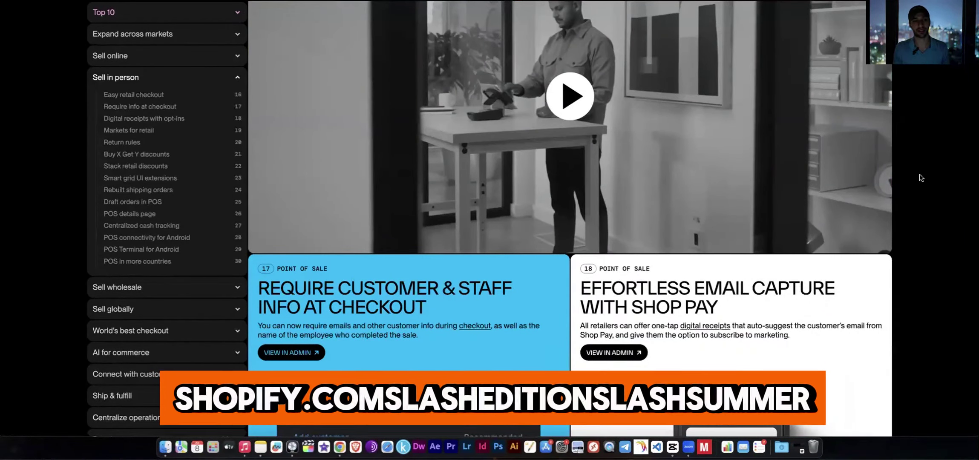
{"action": "scroll", "coordinate": [919, 178], "scroll_direction": "down", "scroll_amount": 5}
{"action": "scroll", "coordinate": [919, 178], "scroll_direction": "down", "scroll_amount": 20}
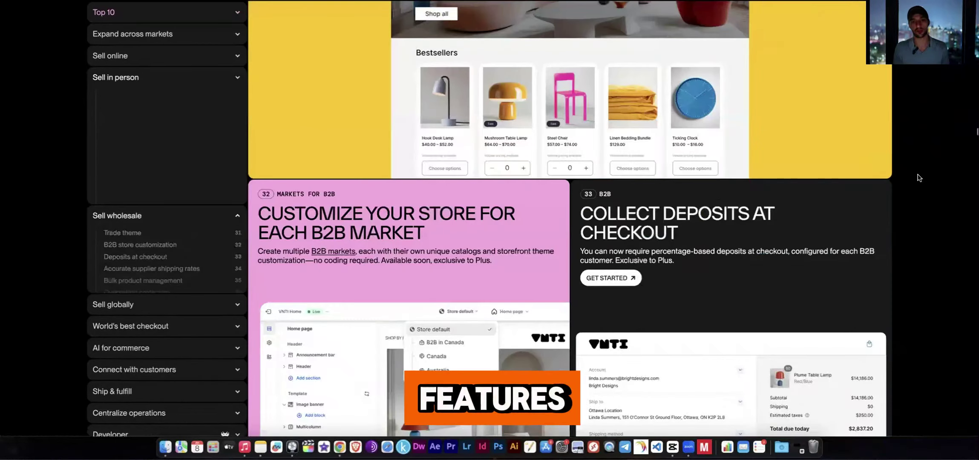
{"action": "scroll", "coordinate": [919, 178], "scroll_direction": "down", "scroll_amount": 20}
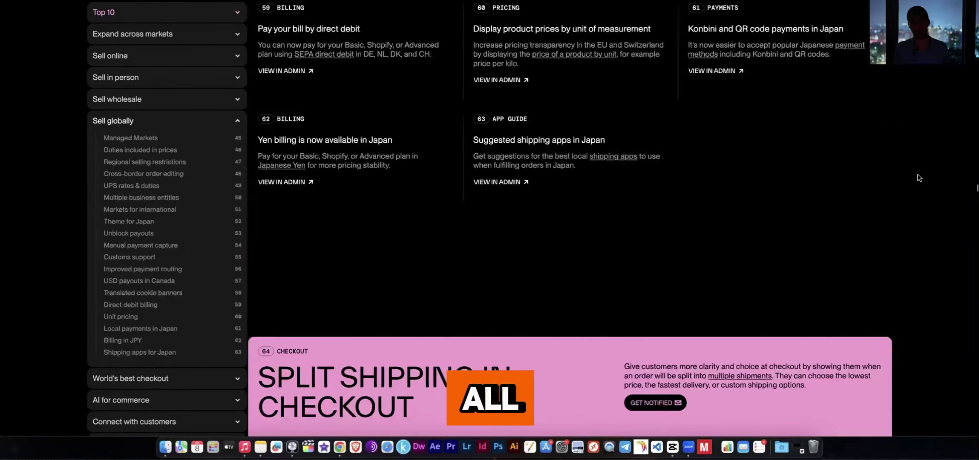
{"action": "scroll", "coordinate": [919, 178], "scroll_direction": "down", "scroll_amount": 20}
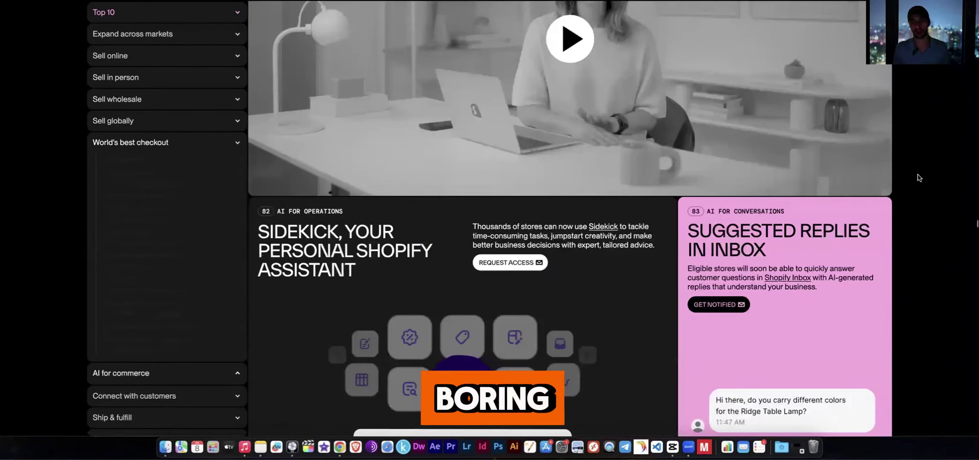
{"action": "scroll", "coordinate": [919, 179], "scroll_direction": "down", "scroll_amount": 10}
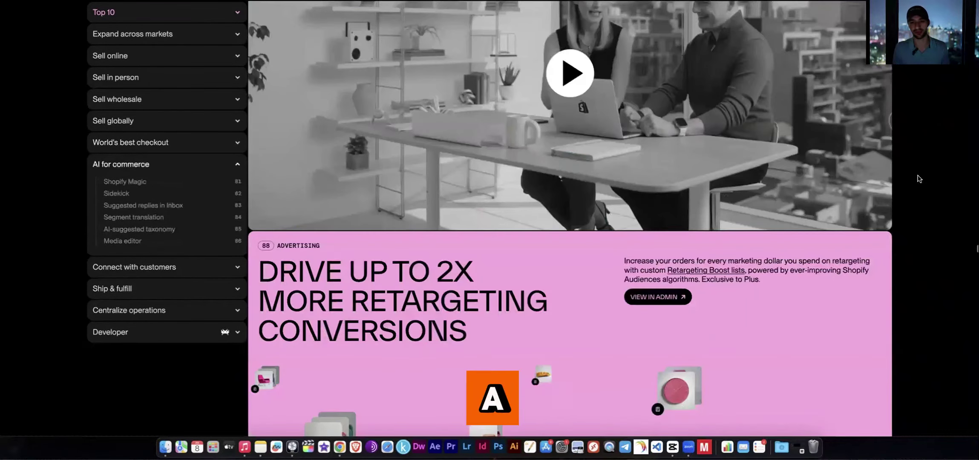
{"action": "scroll", "coordinate": [919, 179], "scroll_direction": "down", "scroll_amount": 10}
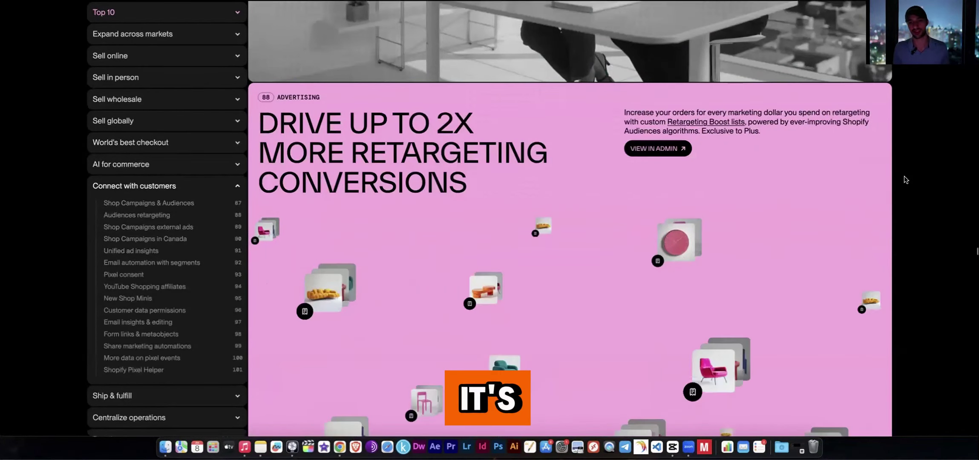
{"action": "scroll", "coordinate": [910, 182], "scroll_direction": "down", "scroll_amount": 10}
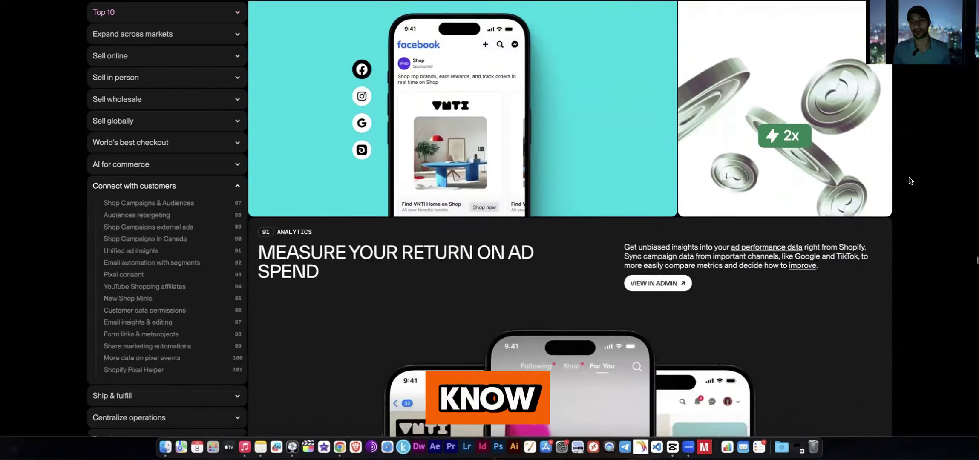
{"action": "scroll", "coordinate": [911, 181], "scroll_direction": "up", "scroll_amount": 20}
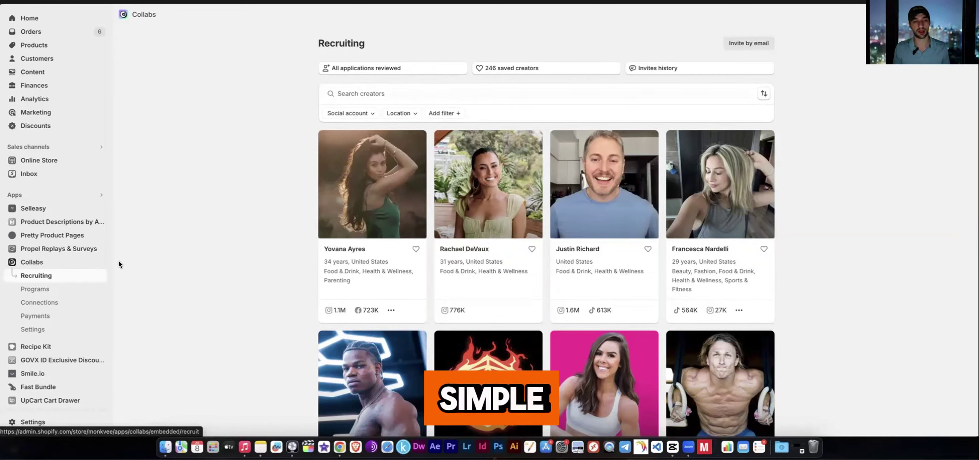
- Scroll the Recruiting creator grid, then the Editions page to Sell globally sections 48–51
{"action": "scroll", "coordinate": [219, 211], "scroll_direction": "down", "scroll_amount": 5}
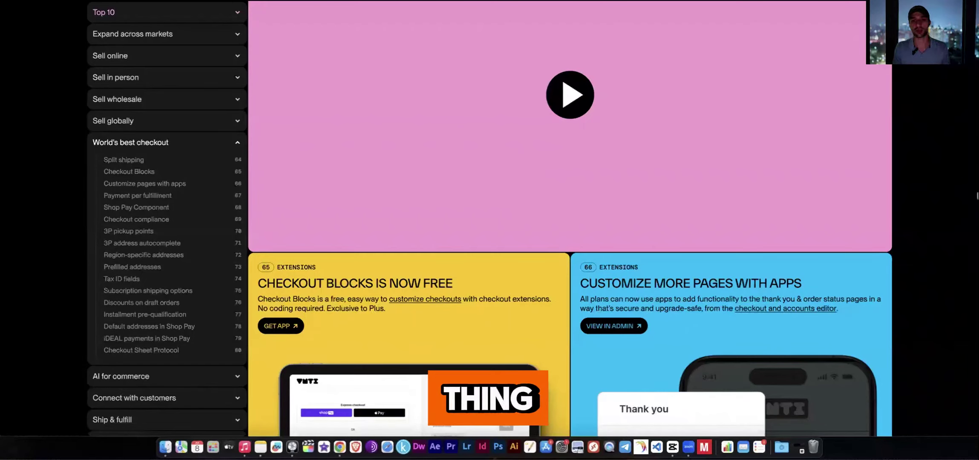
{"action": "scroll", "coordinate": [719, 114], "scroll_direction": "up", "scroll_amount": 10}
{"action": "scroll", "coordinate": [771, 191], "scroll_direction": "up", "scroll_amount": 15}
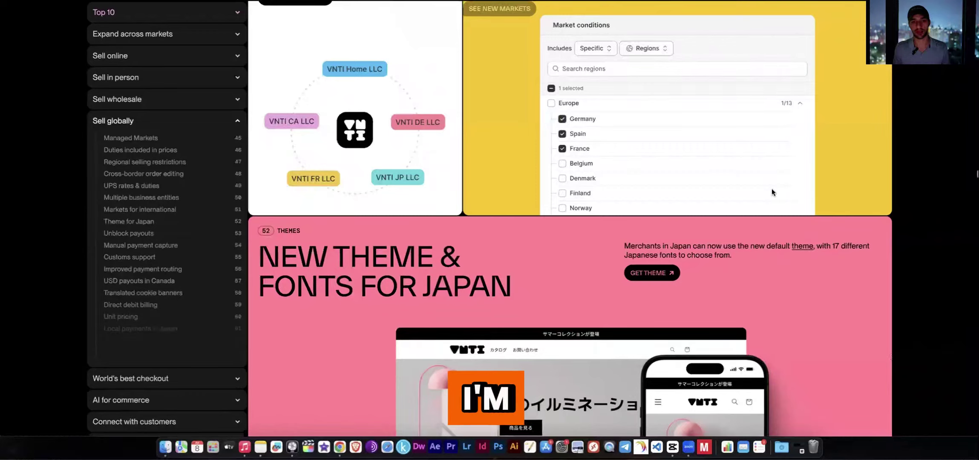
{"action": "scroll", "coordinate": [771, 186], "scroll_direction": "down", "scroll_amount": 5}
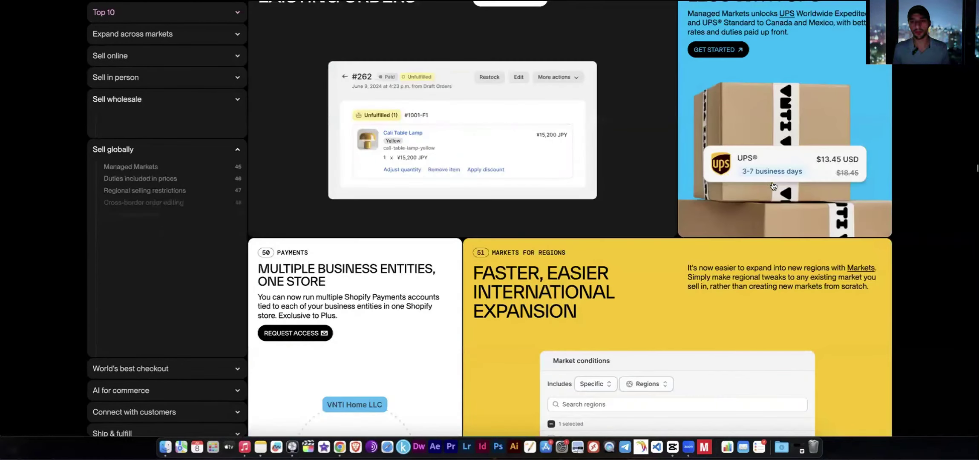
- Scroll the Recruiting grid down to the second and third rows of creator cards
{"action": "scroll", "coordinate": [773, 182], "scroll_direction": "down", "scroll_amount": 10}
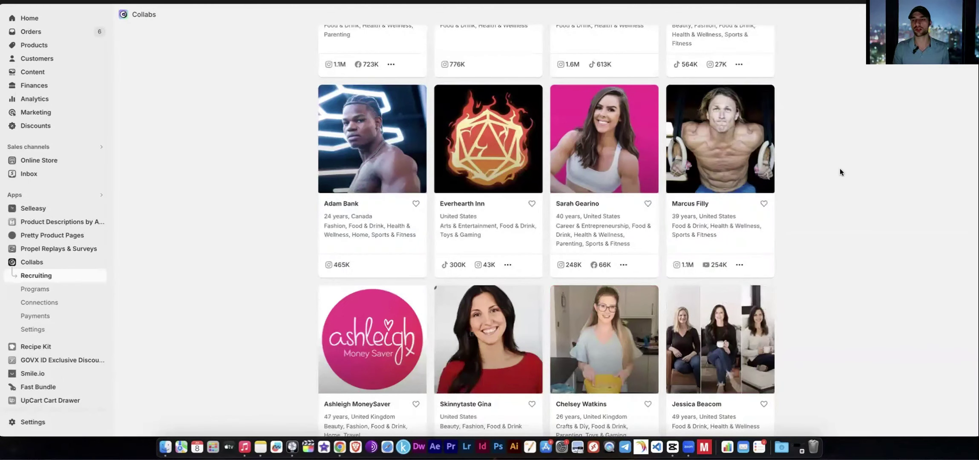